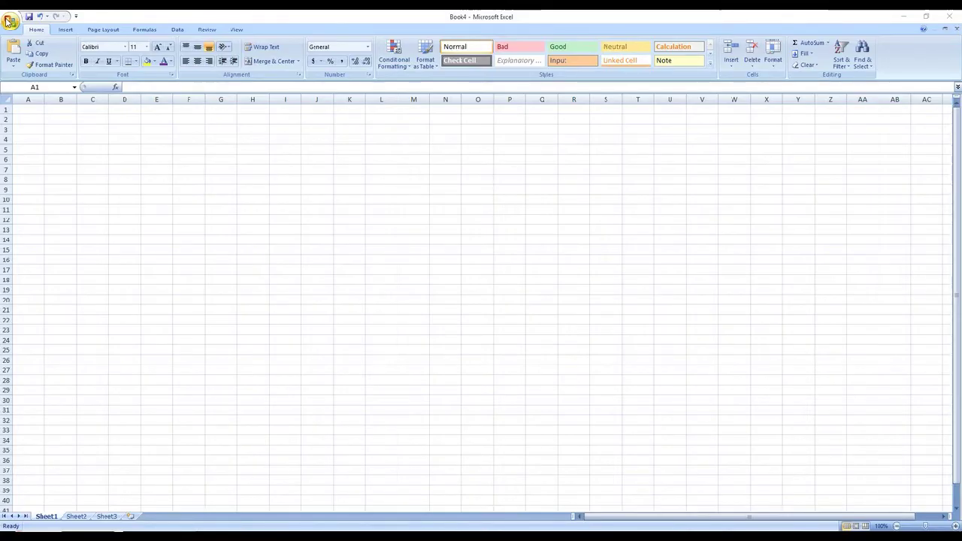
Save the new workbook to the Desktop as an Excel Workbook named "Arif's TV File 1"
click(9, 20)
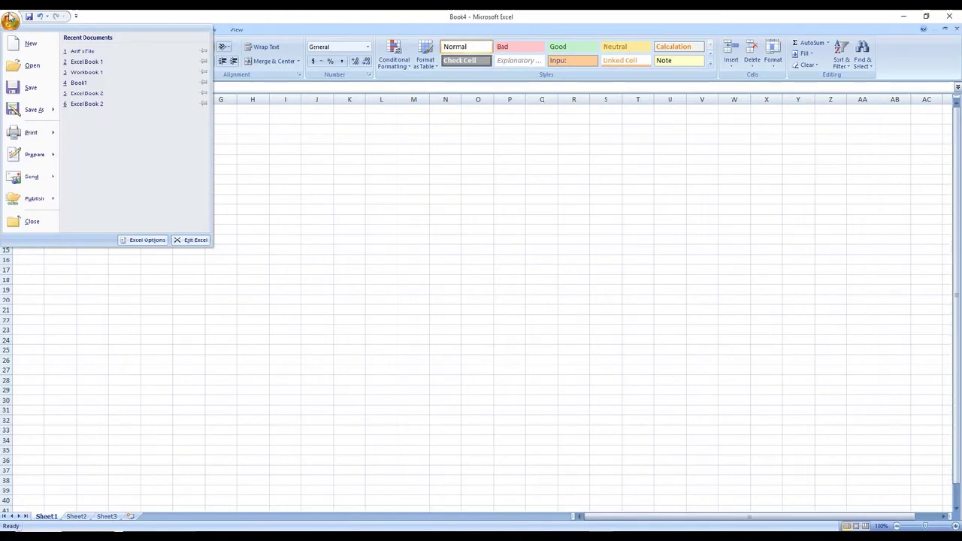
mouse_move(46, 119)
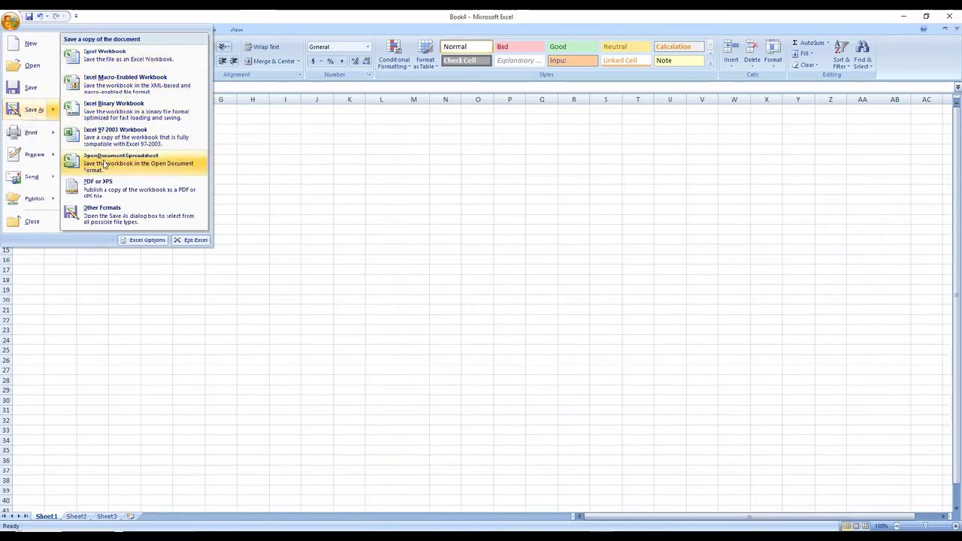
click(96, 59)
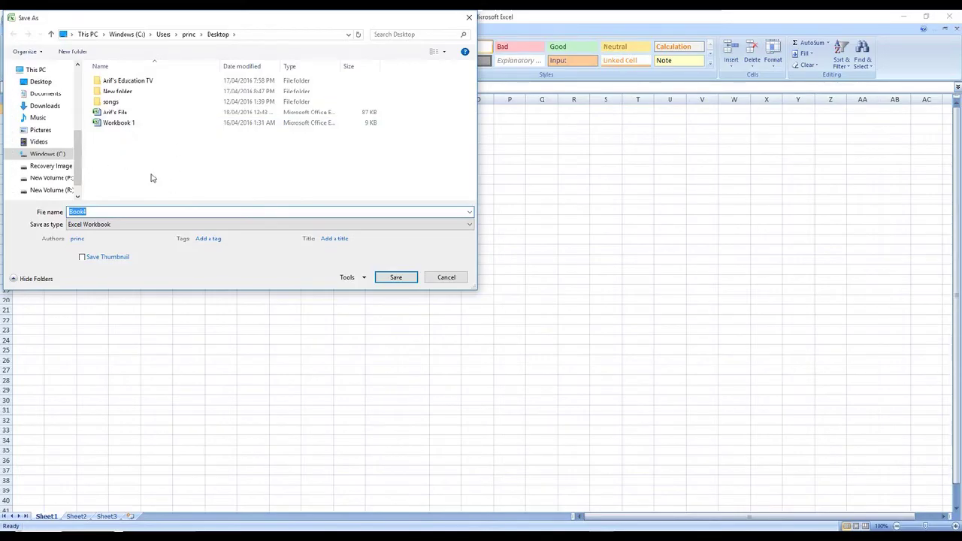
click(42, 81)
click(100, 212)
double_click(100, 212)
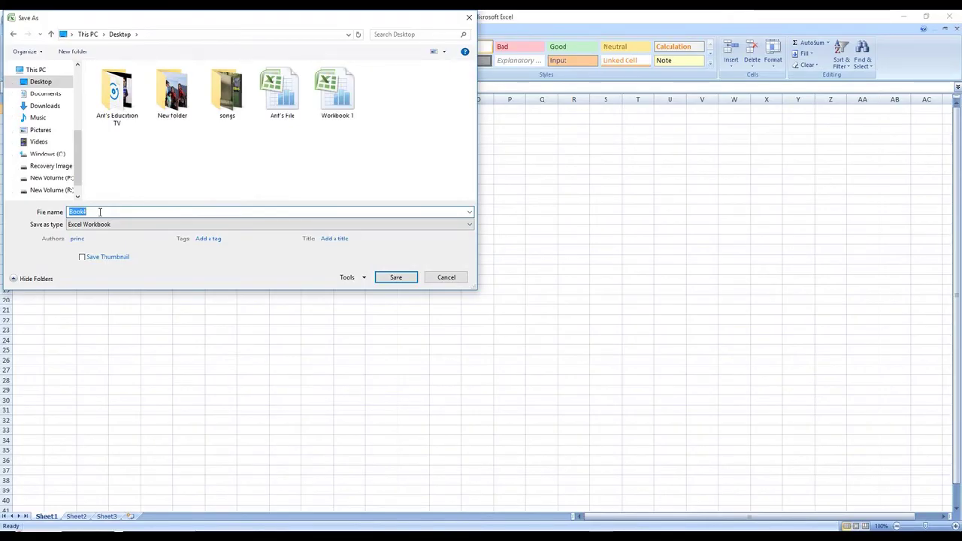
text(A)
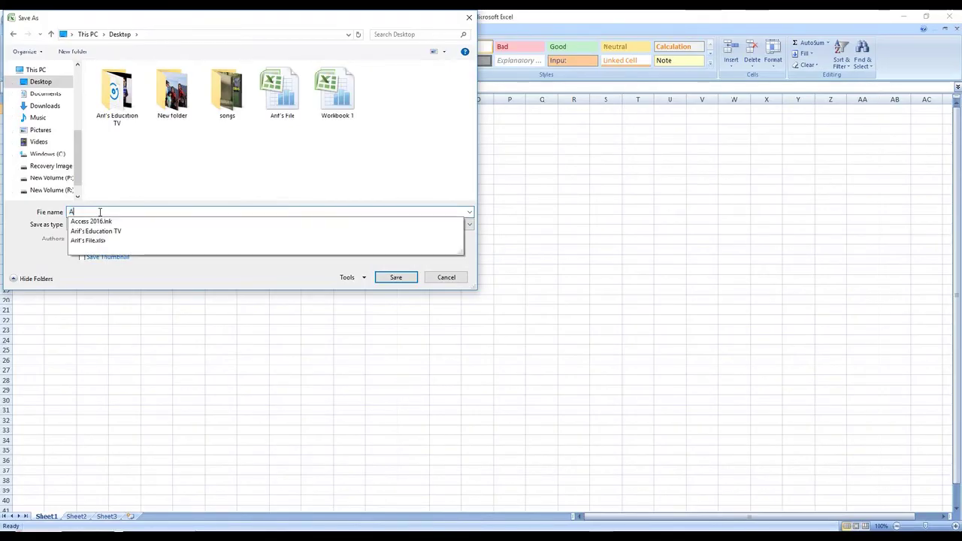
text(rif's File)
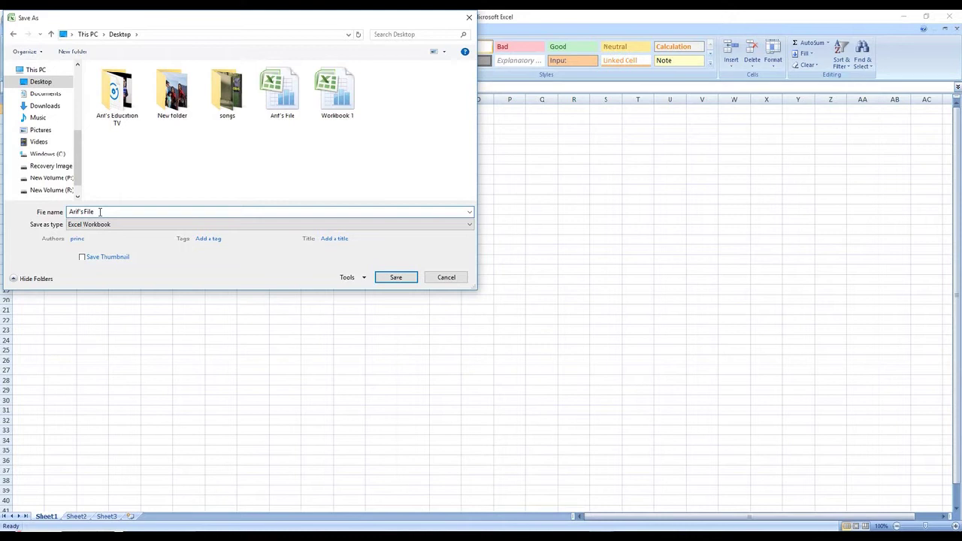
click(82, 212)
text(TV)
key(End)
click(392, 278)
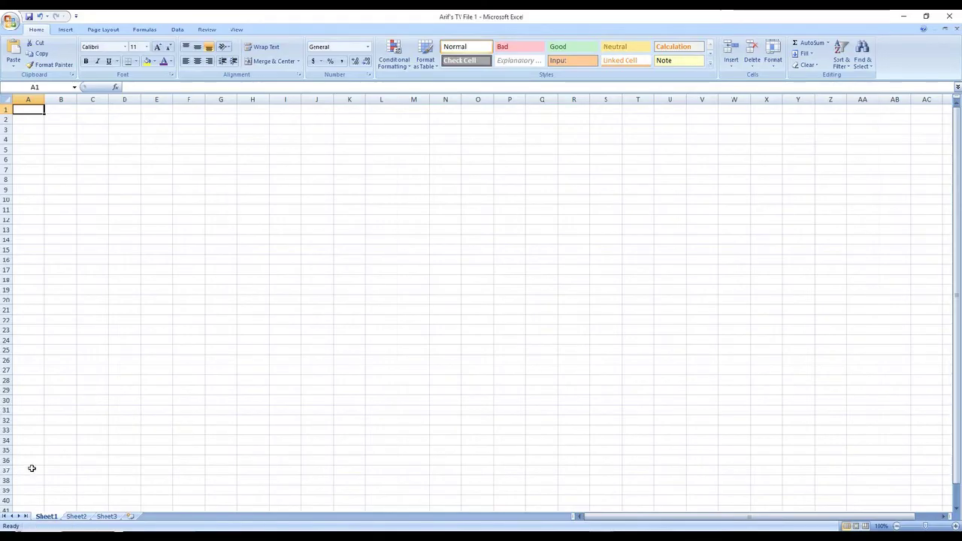
Insert a new worksheet after Sheet3 and return to Sheet1
click(76, 517)
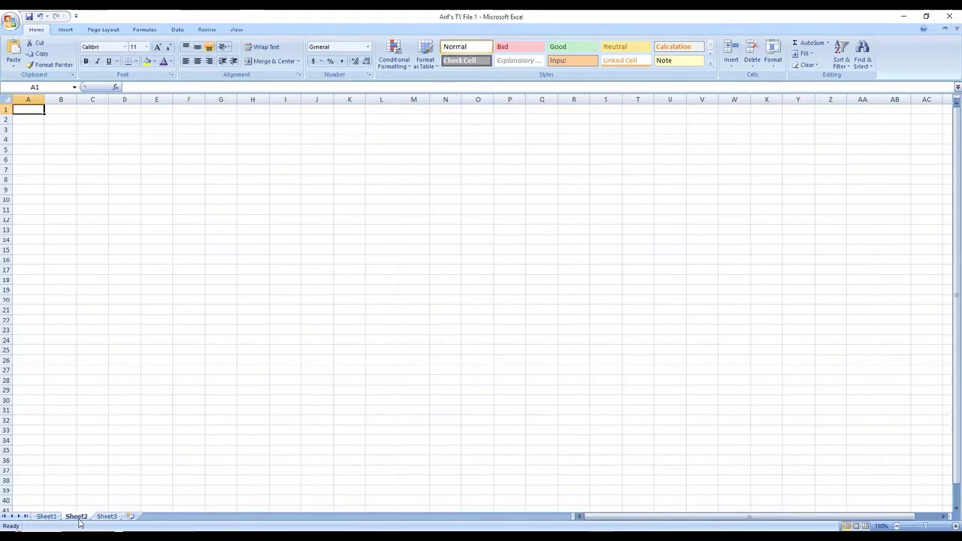
click(131, 517)
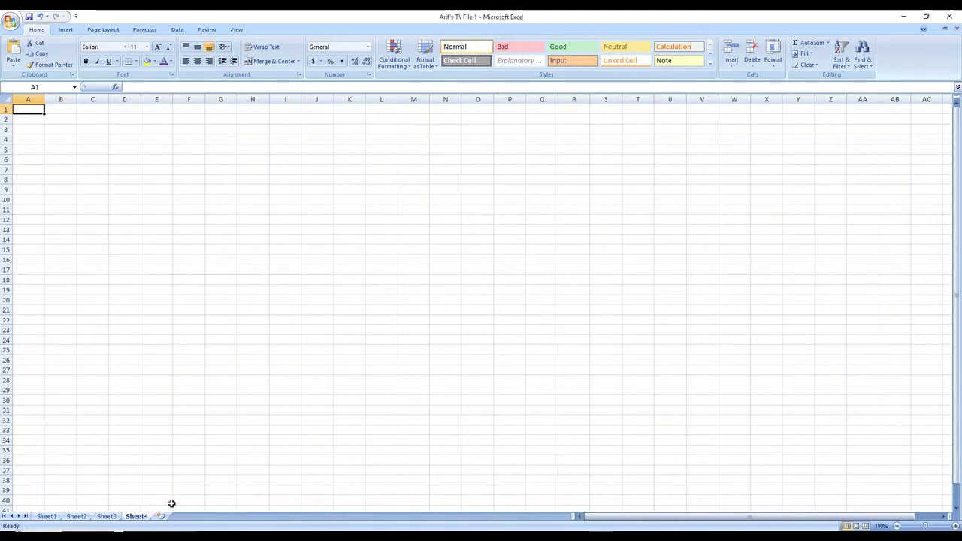
click(46, 517)
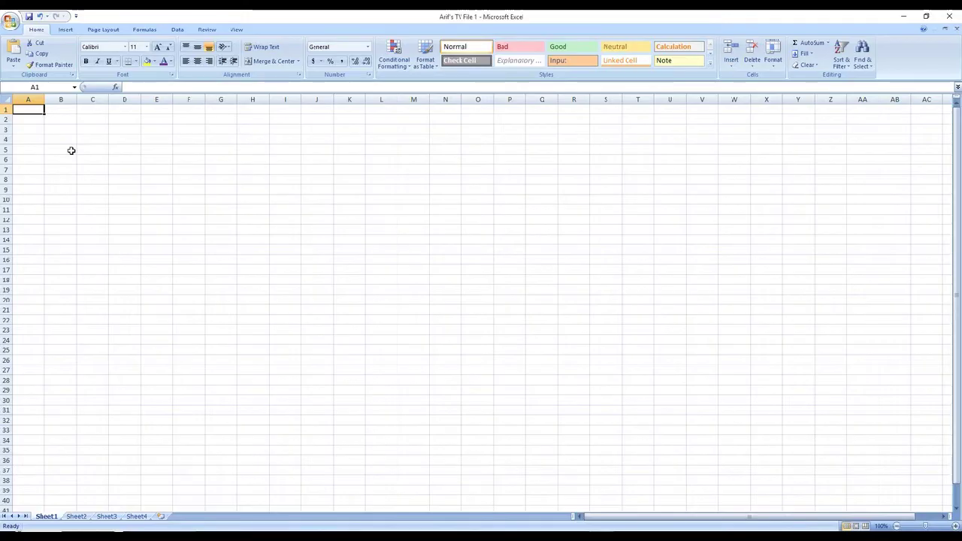
Enter the numbers 100, 200, 50 and 70 in cells A1 to A4 of Sheet1
click(48, 169)
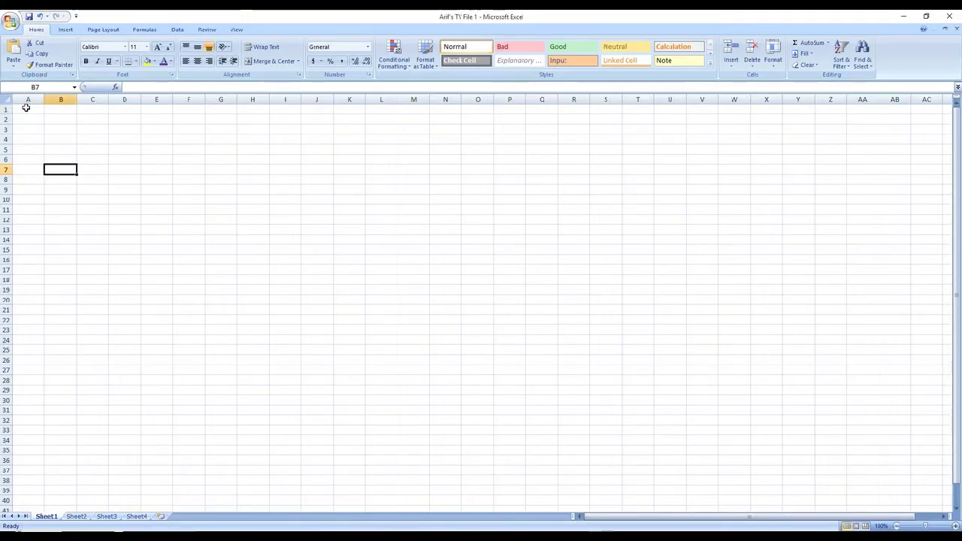
click(25, 107)
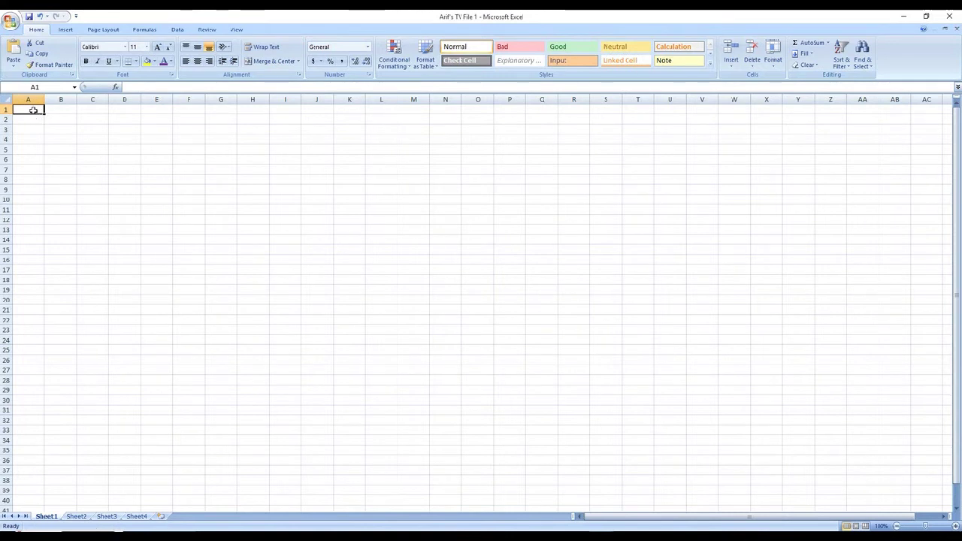
text(100)
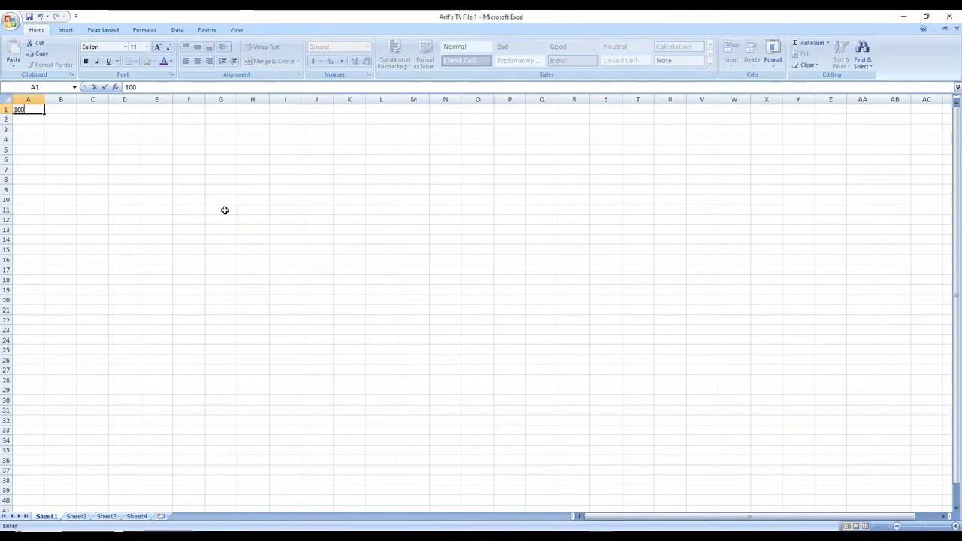
key(Return)
text(200)
key(Return)
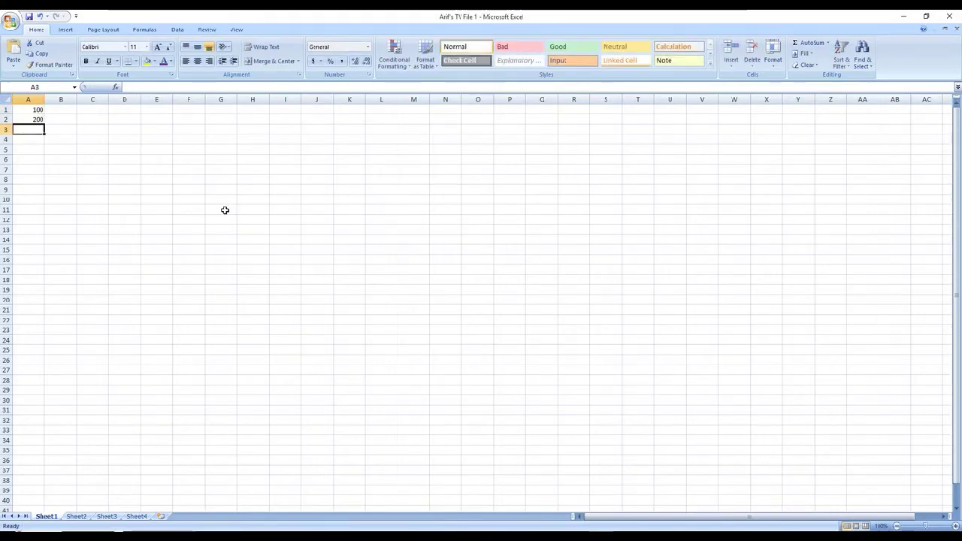
text(50)
key(Return)
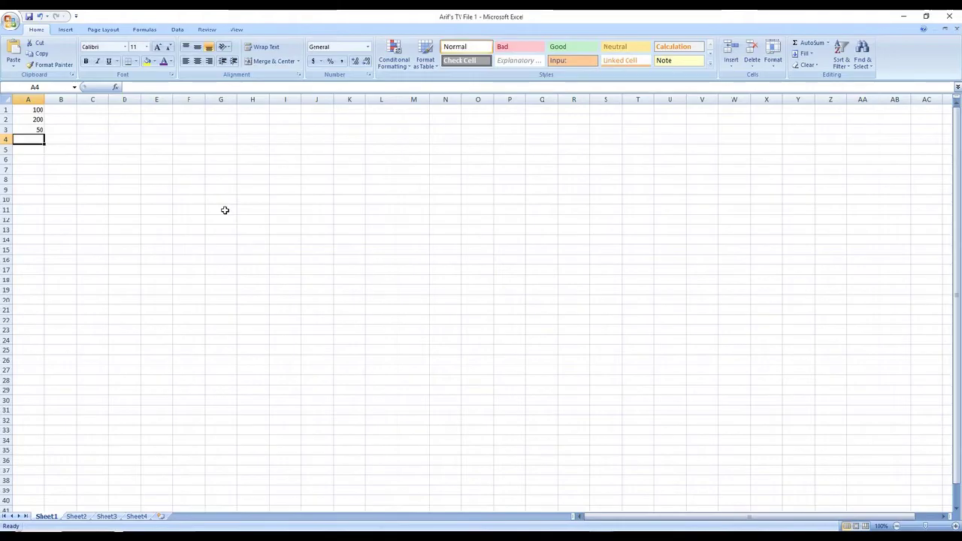
text(70)
key(Return)
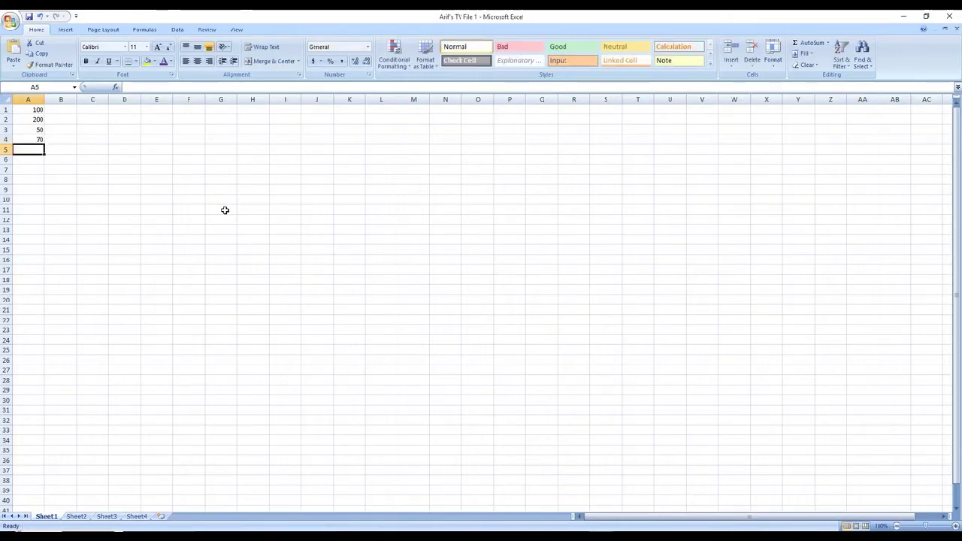
Enter four people's first names in cells A1 to A4 of Sheet2, one per row
click(76, 516)
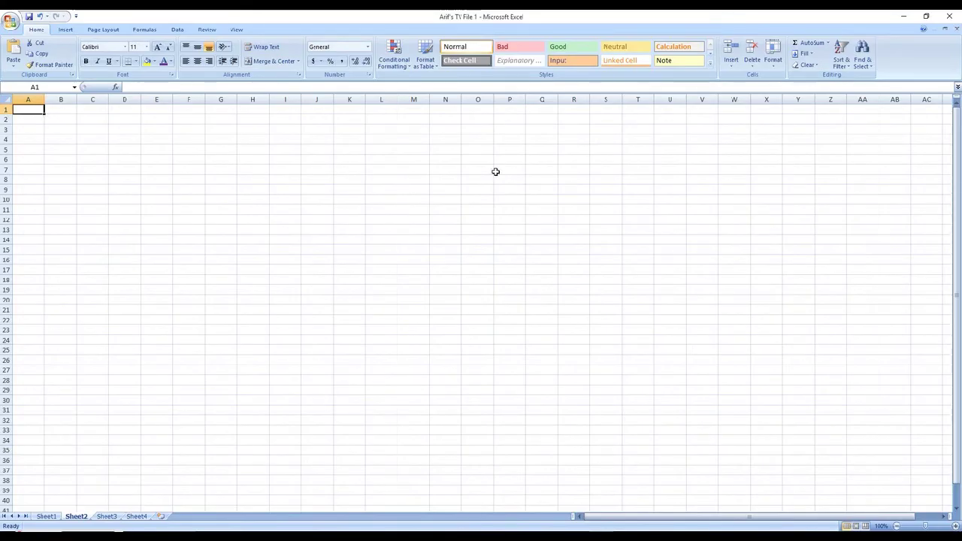
text(David)
key(Return)
text(Linda)
key(Return)
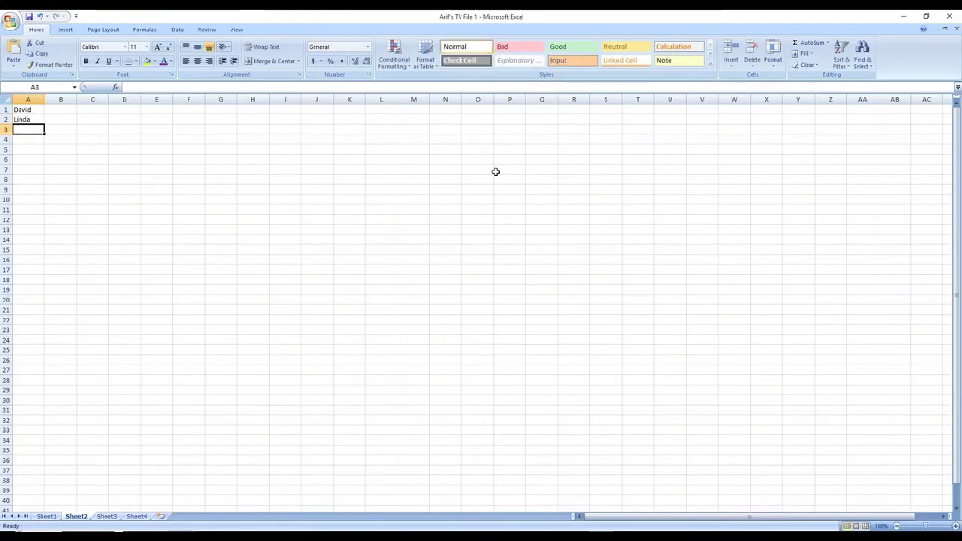
text(George)
key(Return)
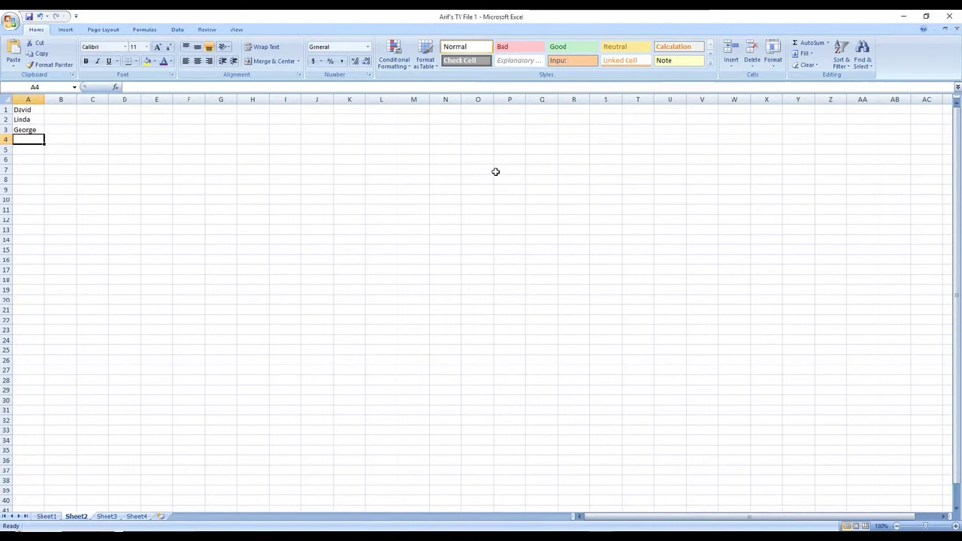
text(Cindy)
key(Return)
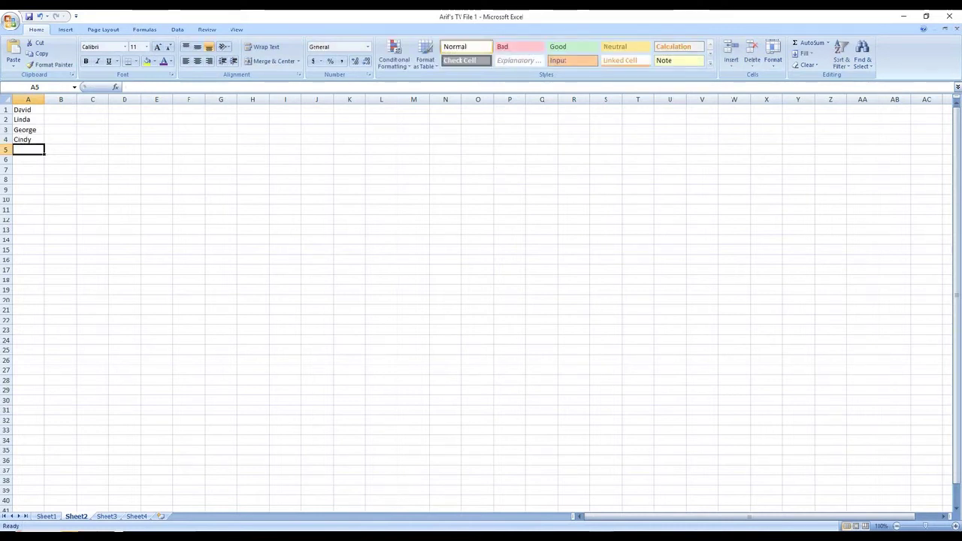
Return to Sheet1 and examine its columns and rows by selecting columns A, B and C and rows 1, 2 and 3 one at a time
click(46, 516)
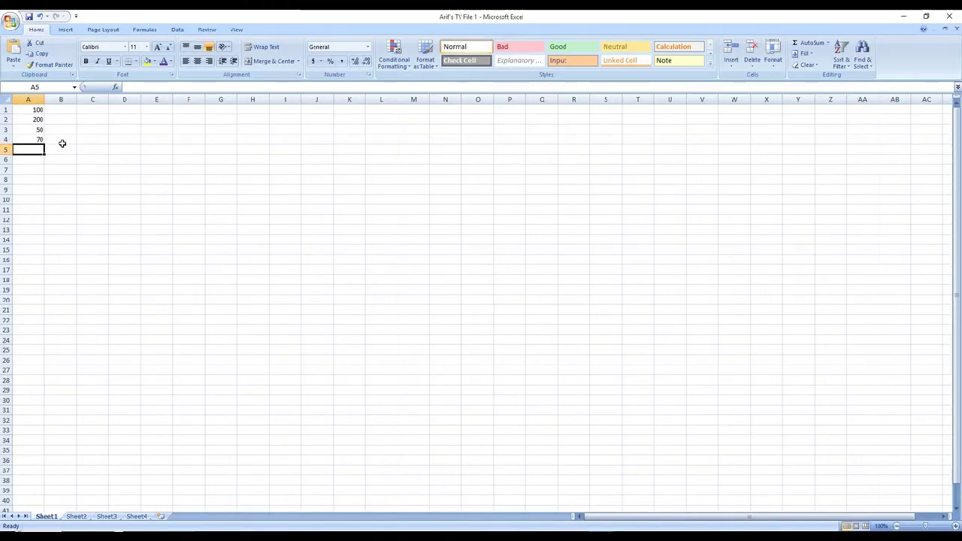
click(36, 110)
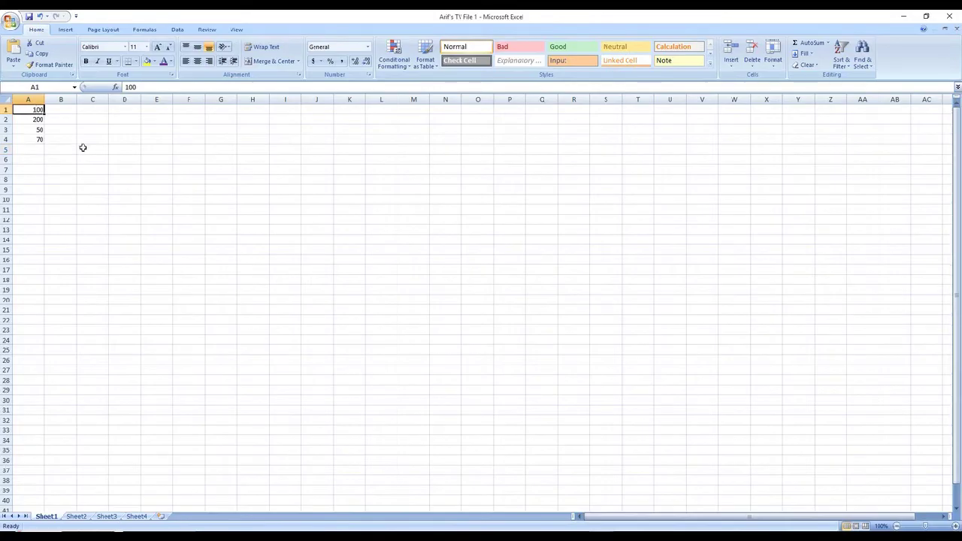
click(29, 98)
click(61, 99)
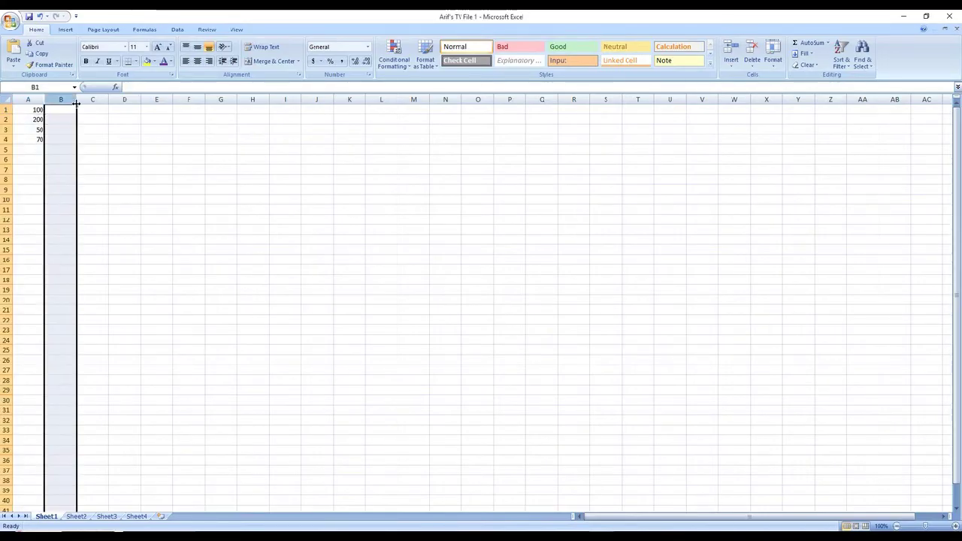
click(85, 99)
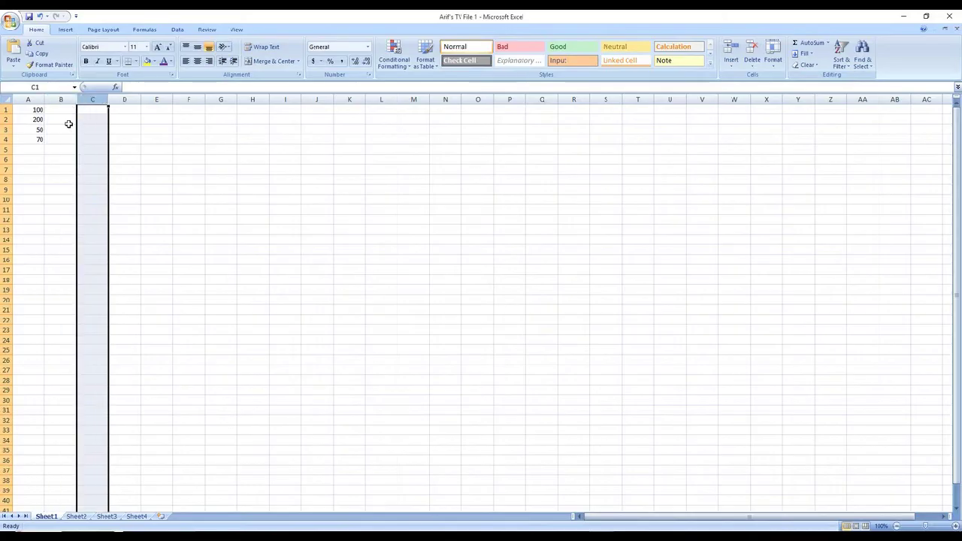
click(4, 110)
click(4, 119)
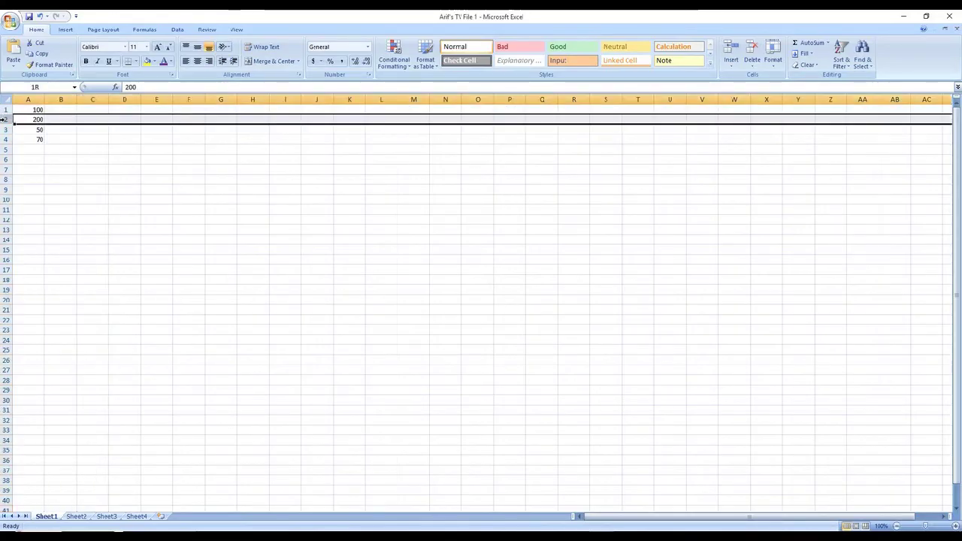
click(4, 129)
click(64, 167)
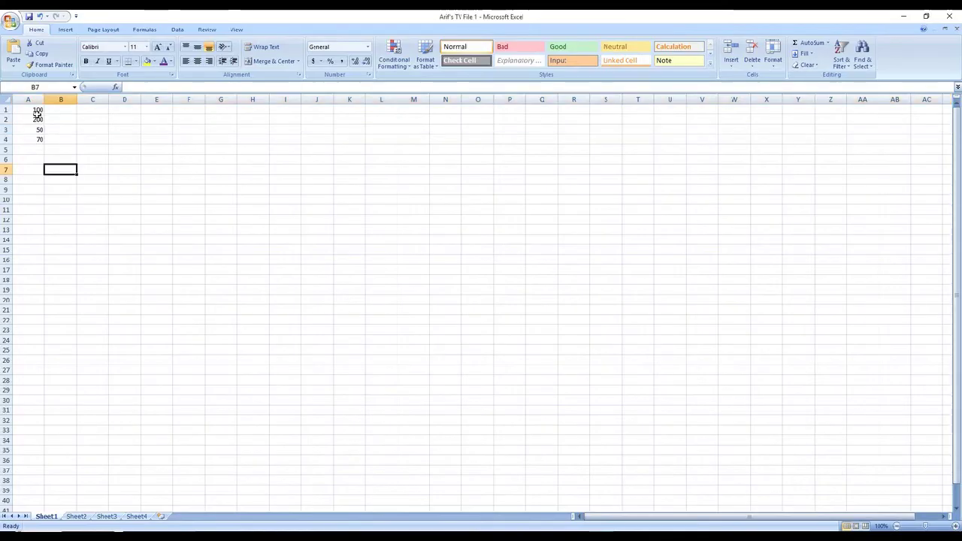
Select cells A1, A2, A3 and A4 in turn to examine each cell's address and content
click(30, 110)
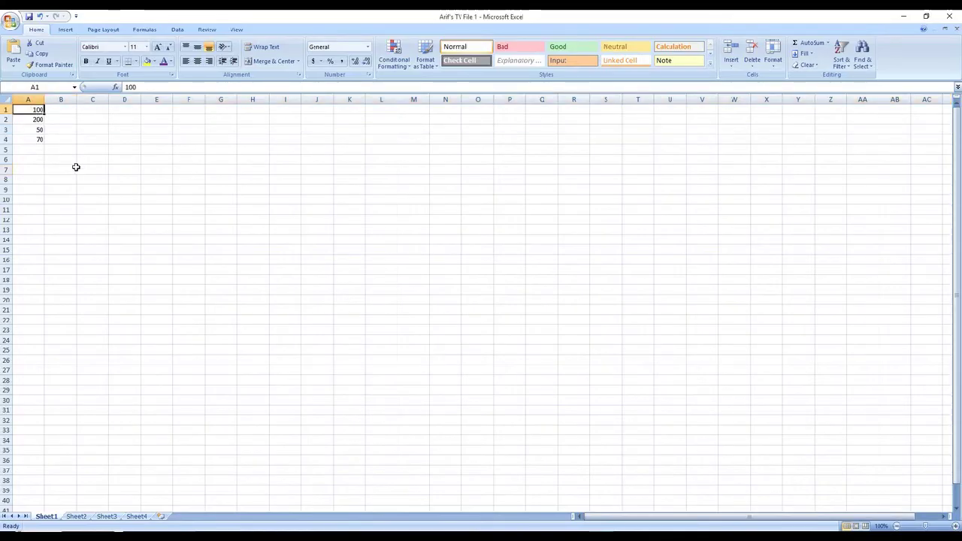
click(26, 120)
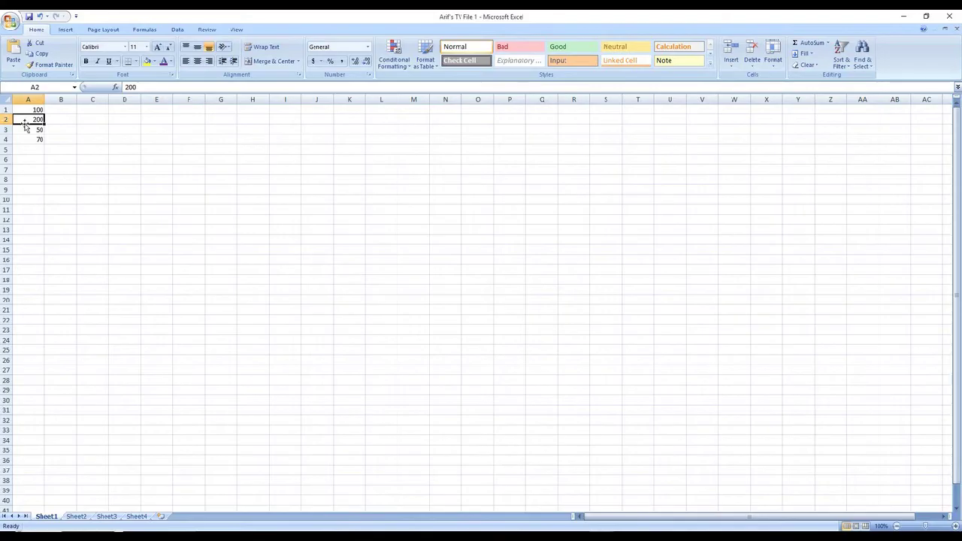
click(33, 129)
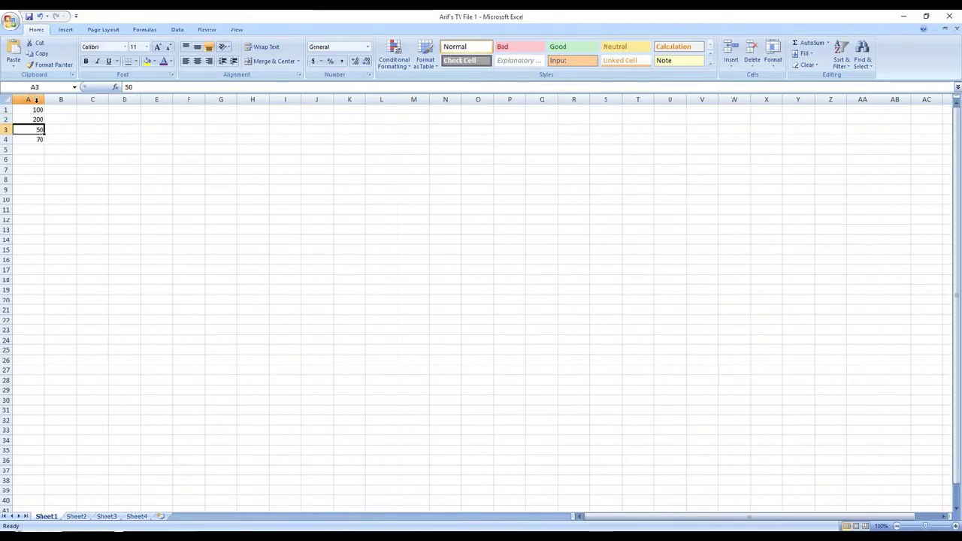
click(39, 140)
text(70)
key(Return)
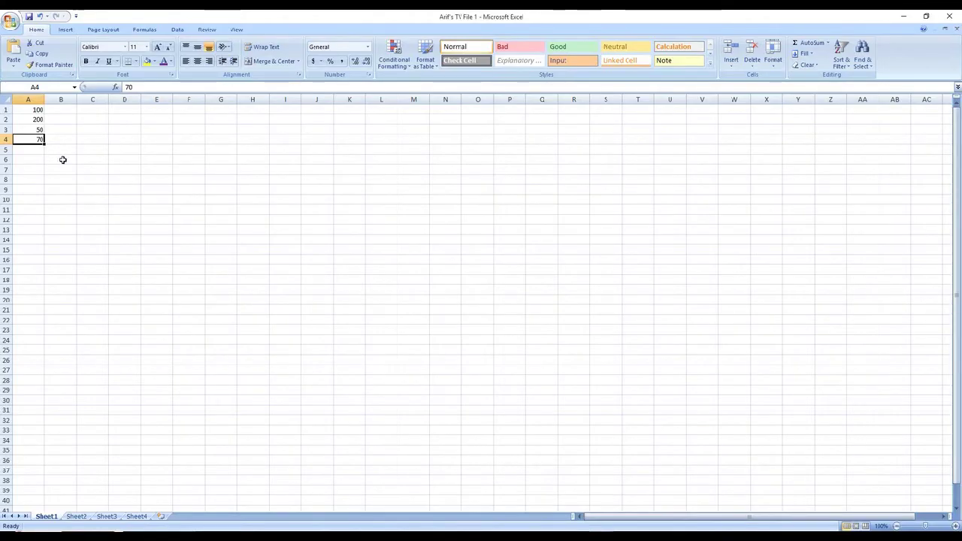
Select columns A to D together, and likewise rows 1 to 4, to examine adjacent columns and rows
drag(28, 99, 126, 99)
click(69, 138)
drag(6, 110, 5, 139)
click(156, 199)
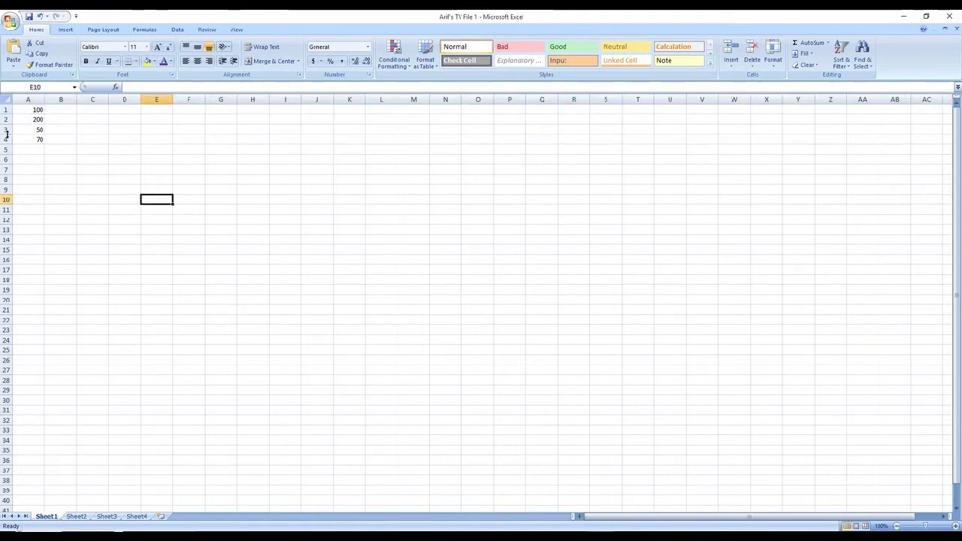
Examine how far the sheet extends by selecting columns A to AM and rows 1 to 78
drag(34, 98, 924, 99)
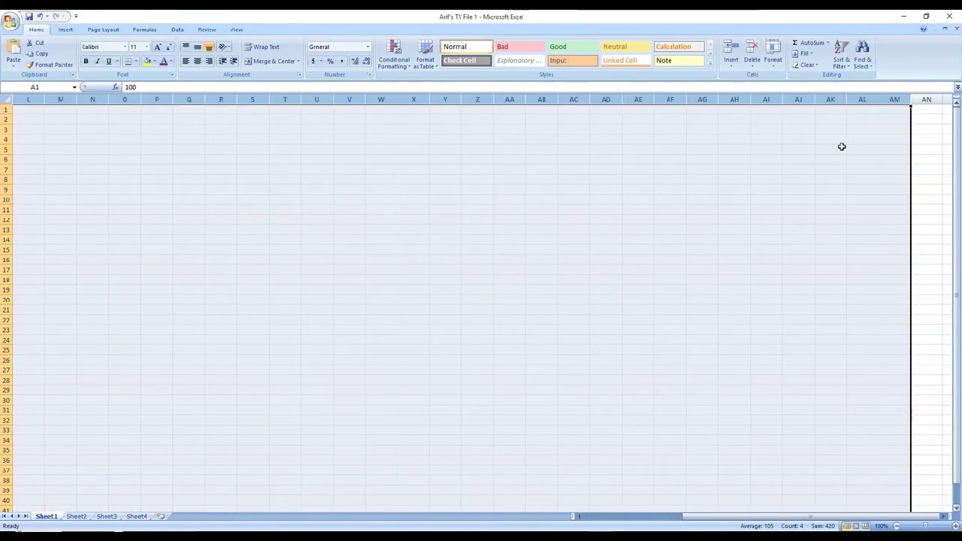
drag(716, 511, 925, 499)
scroll(931, 519, right, 4)
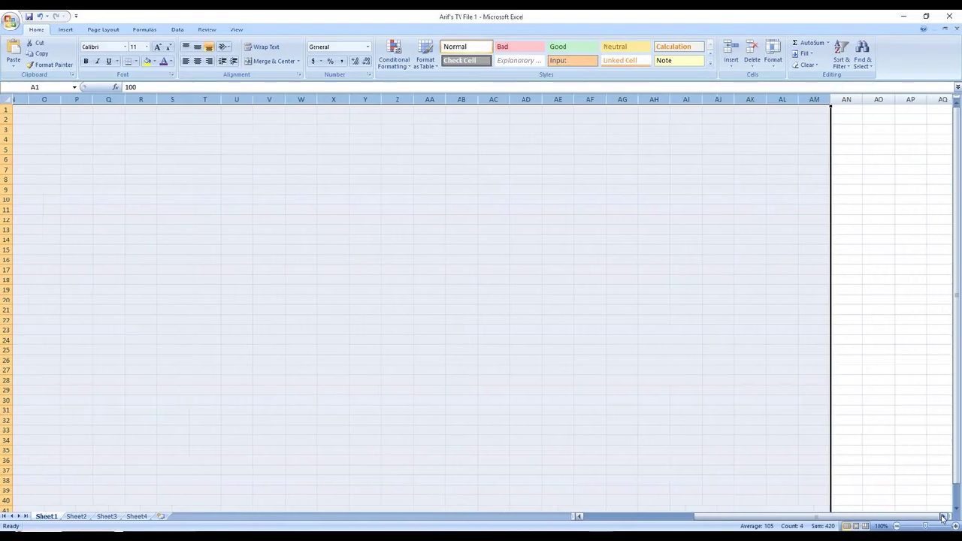
drag(887, 526, 586, 517)
click(668, 409)
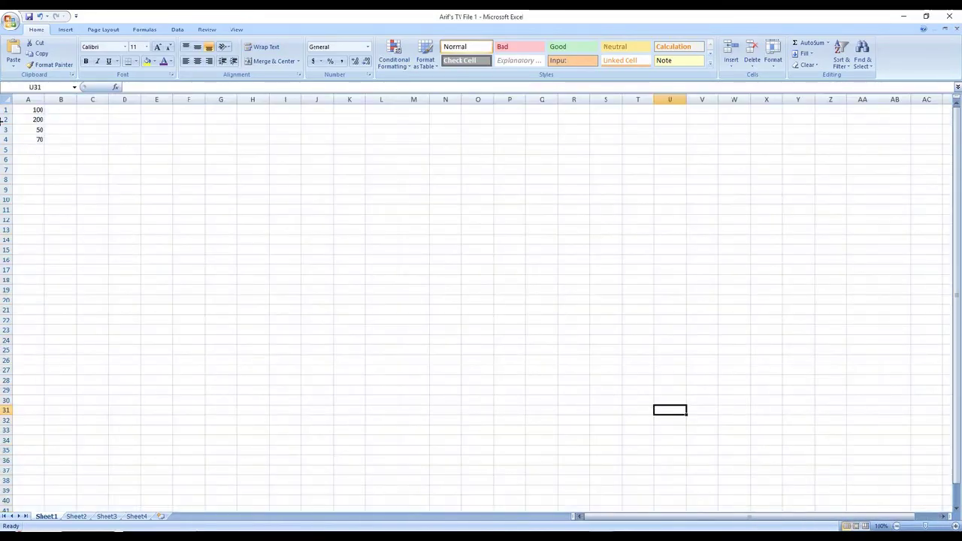
drag(5, 109, 6, 500)
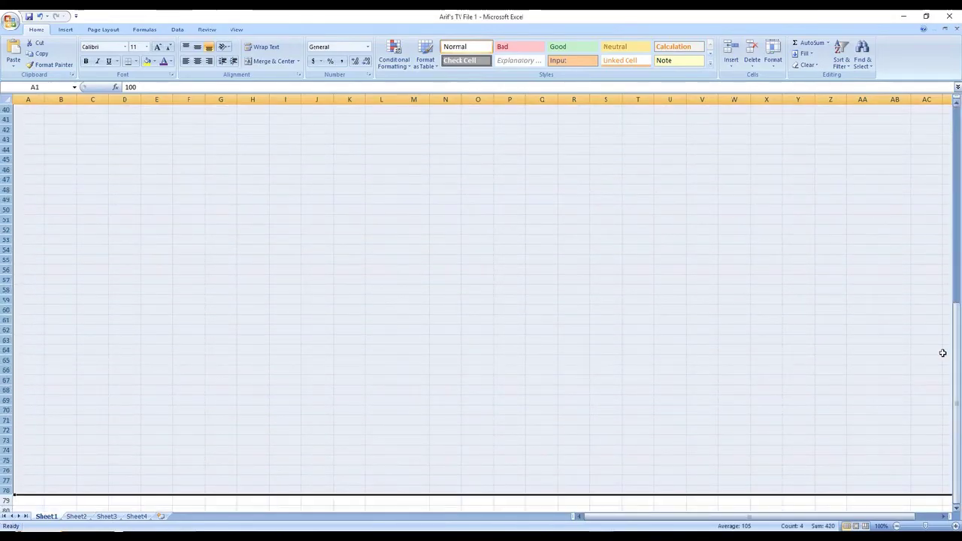
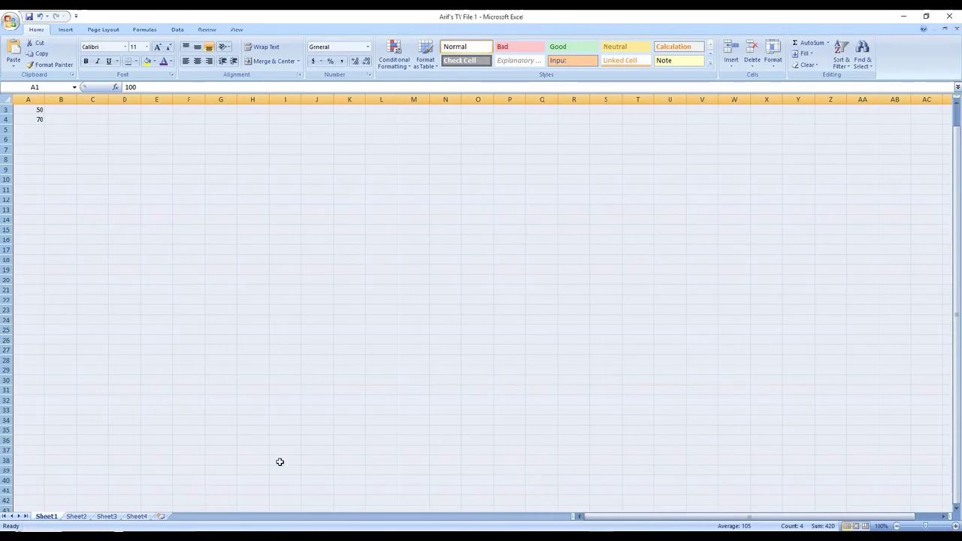
Examine the commands offered under Insert, Page Layout, Formulas, Data, Review and View, returning to the Home commands
scroll(920, 443, up, 1)
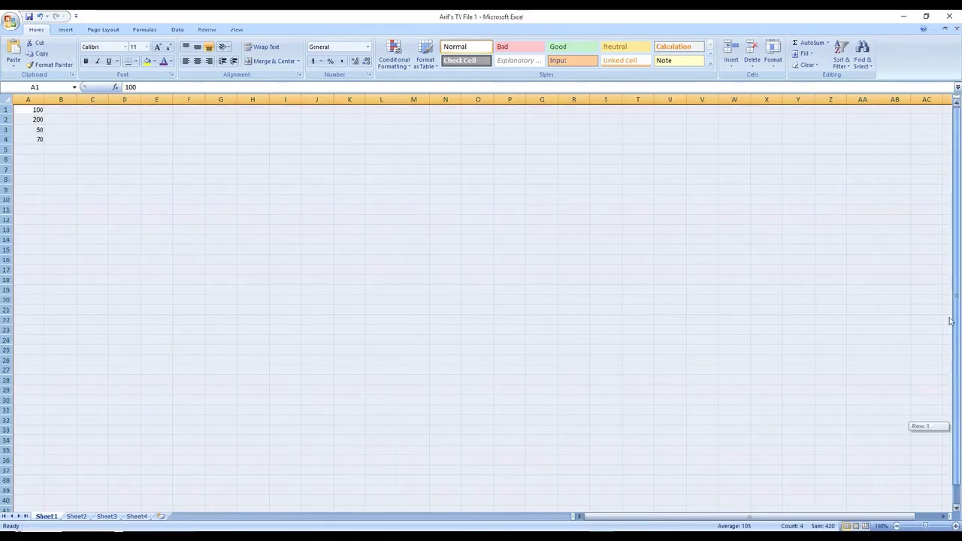
click(104, 209)
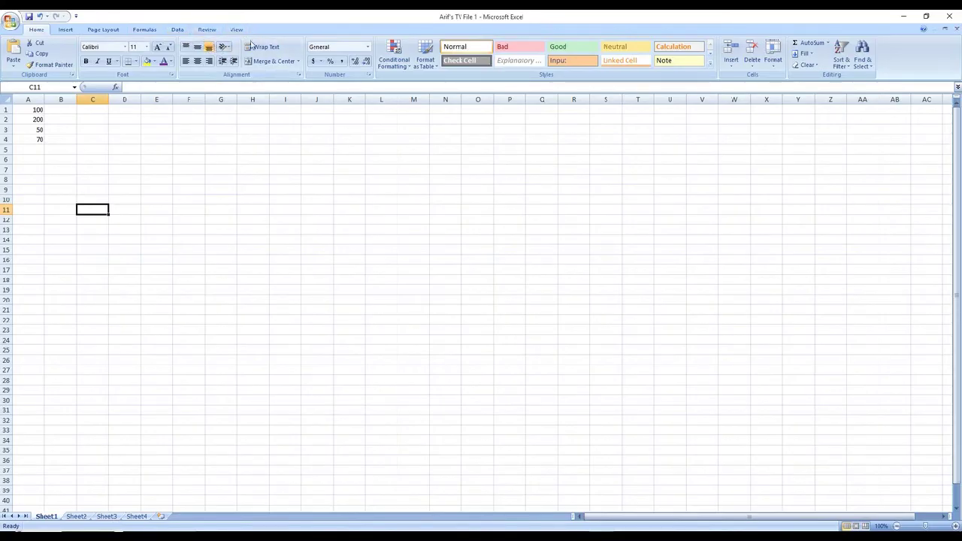
click(66, 31)
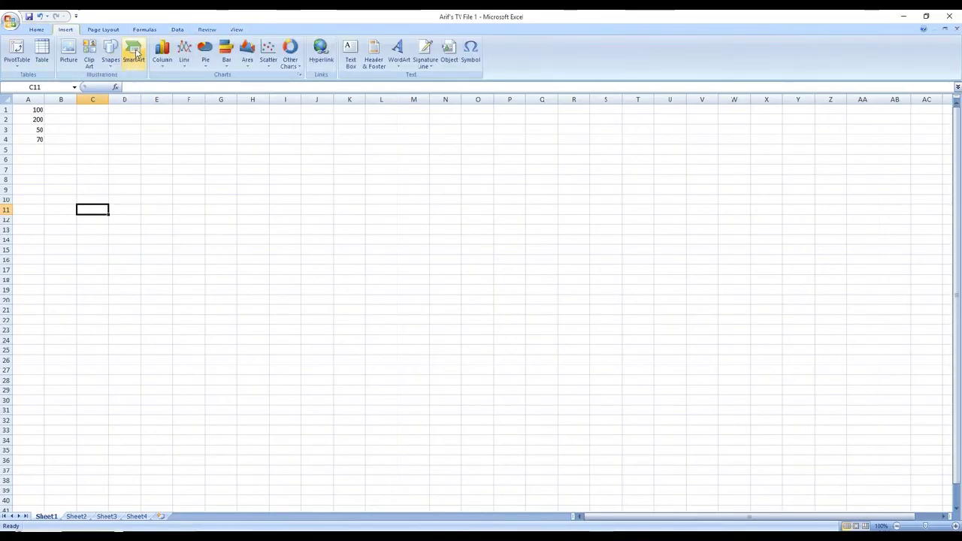
click(103, 30)
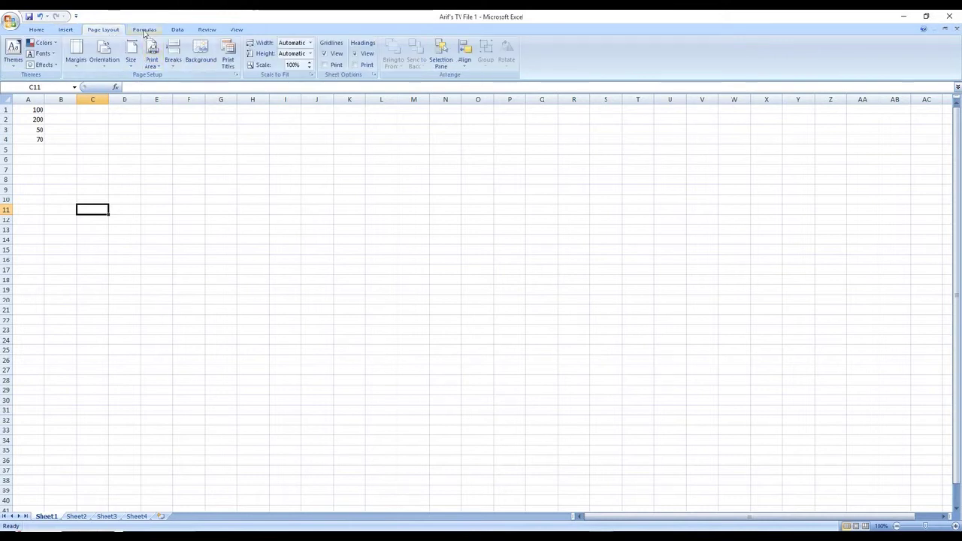
click(144, 30)
click(177, 30)
click(207, 30)
click(236, 30)
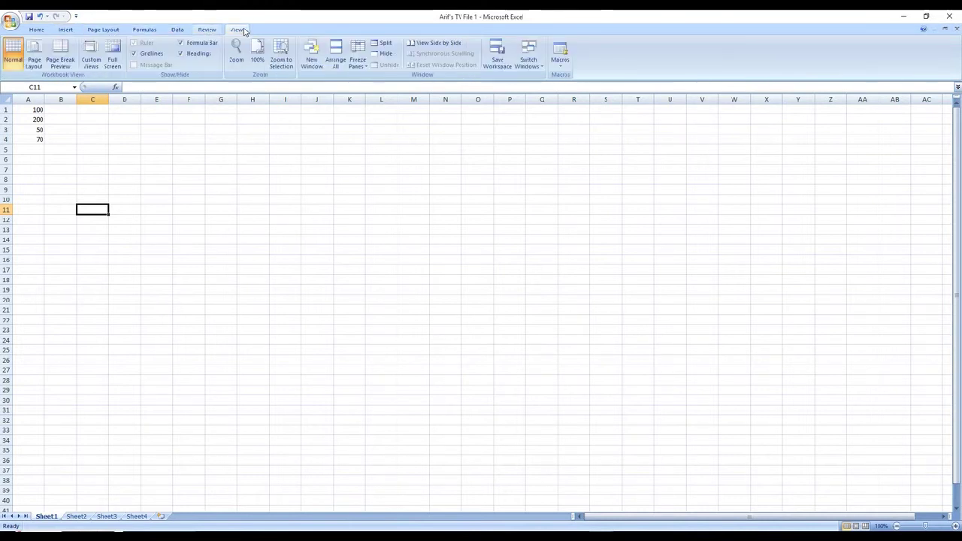
click(35, 30)
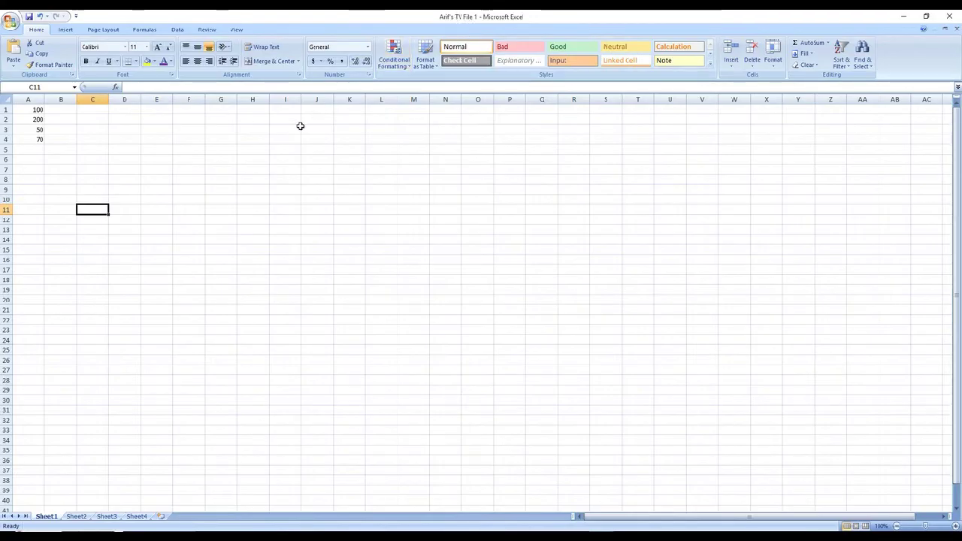
On Sheet3, move the labelled Excel window picture slightly up and to the left, and reduce the sheet's zoom slightly
click(139, 89)
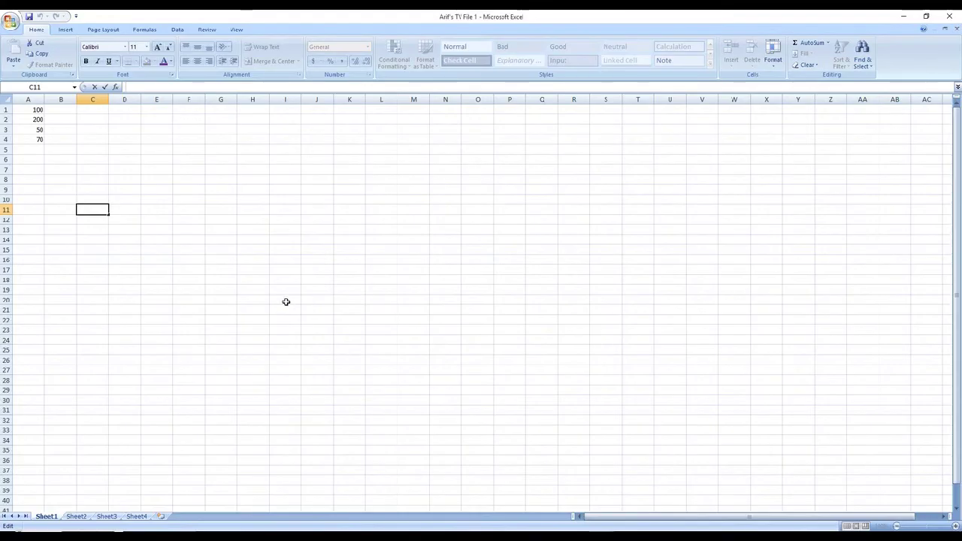
click(106, 517)
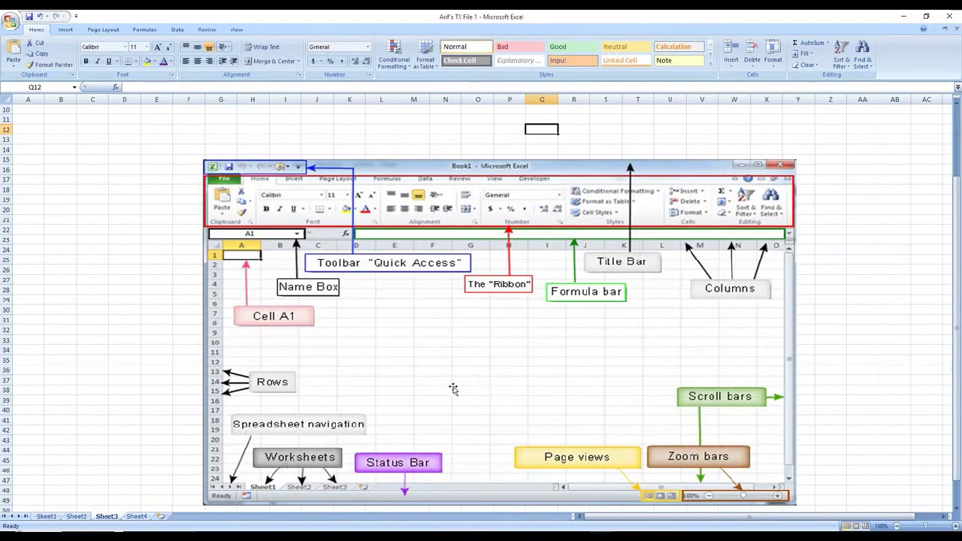
drag(436, 169, 430, 147)
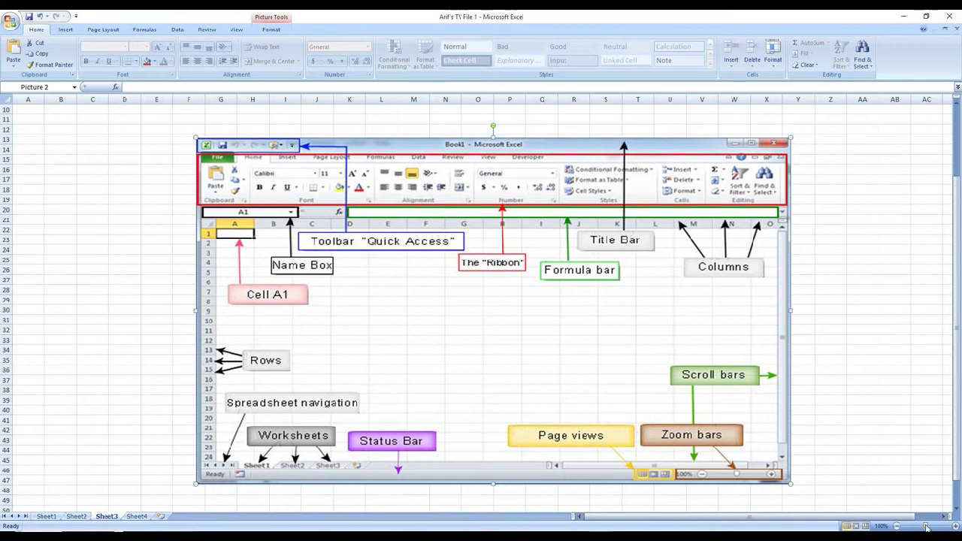
drag(926, 527, 907, 527)
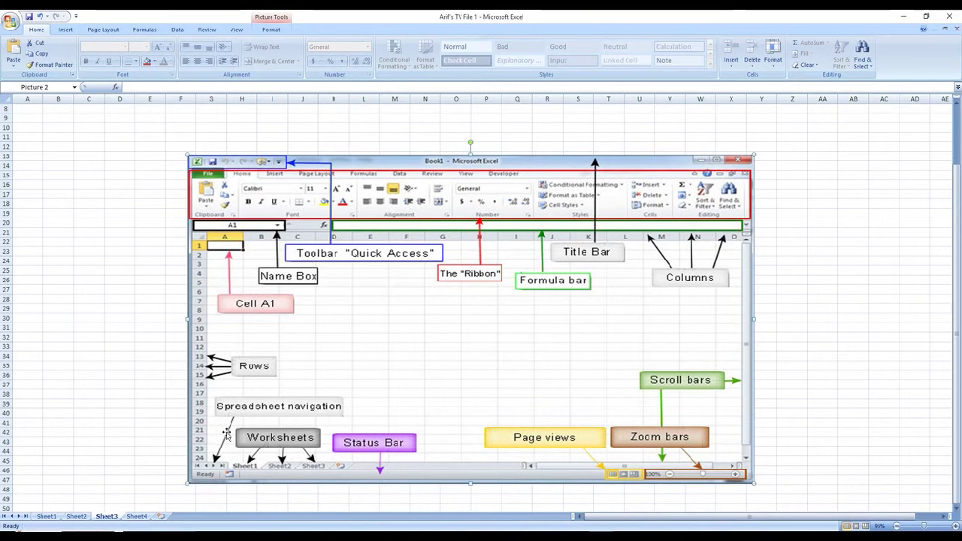
Return to Sheet1 and enter 60 in cell A5 and 300 in cell A6
click(46, 517)
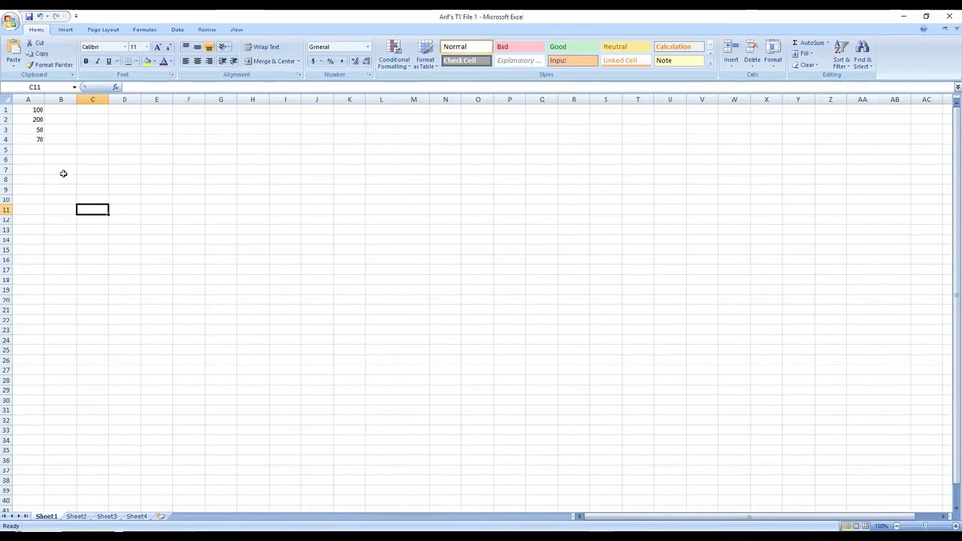
click(32, 152)
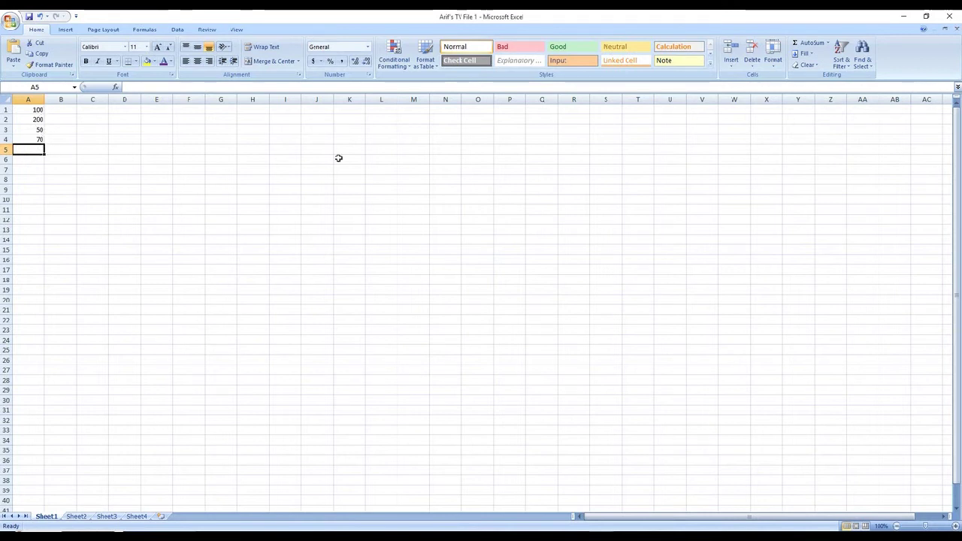
text(60)
key(Return)
text(300)
key(Return)
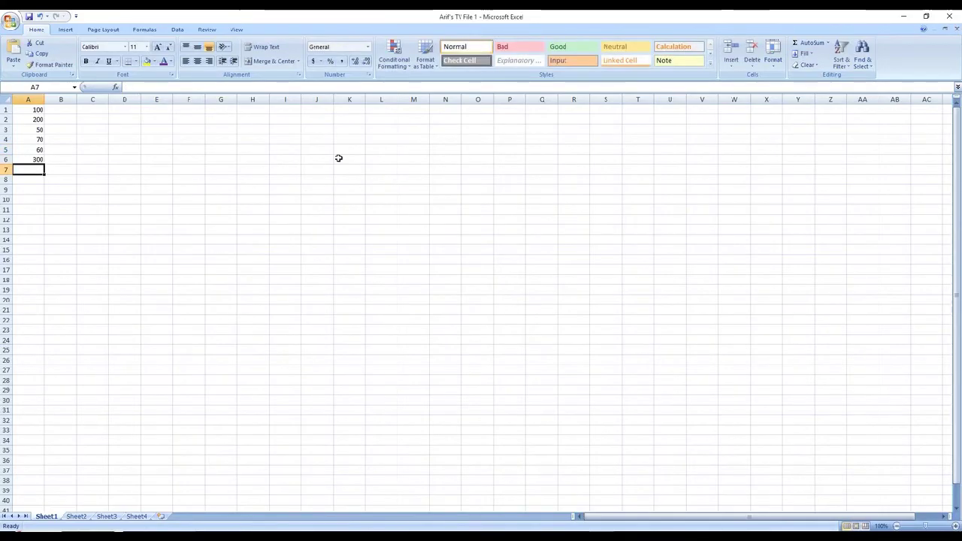
Select the numbers in cells A1 to A6 to examine the range that needs totalling
click(127, 211)
drag(37, 109, 51, 167)
click(71, 178)
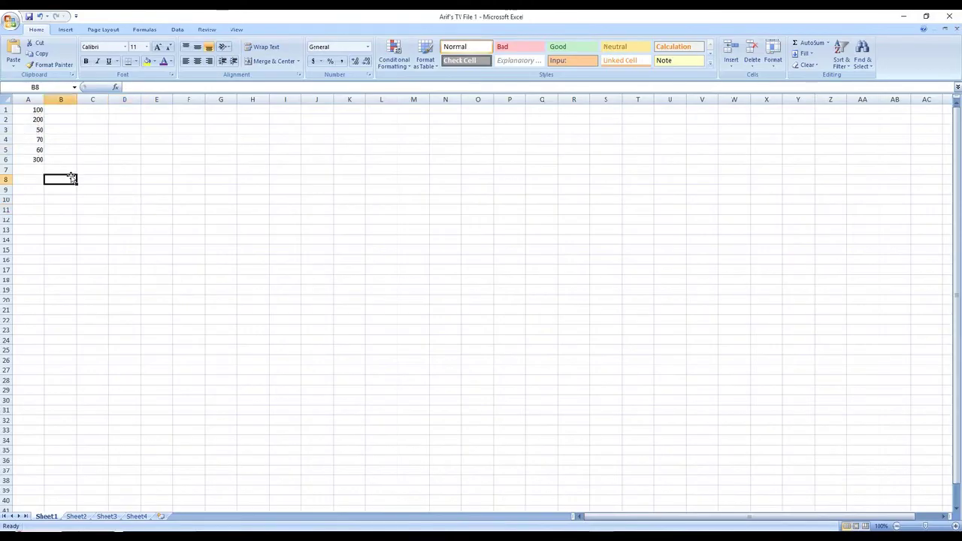
click(32, 109)
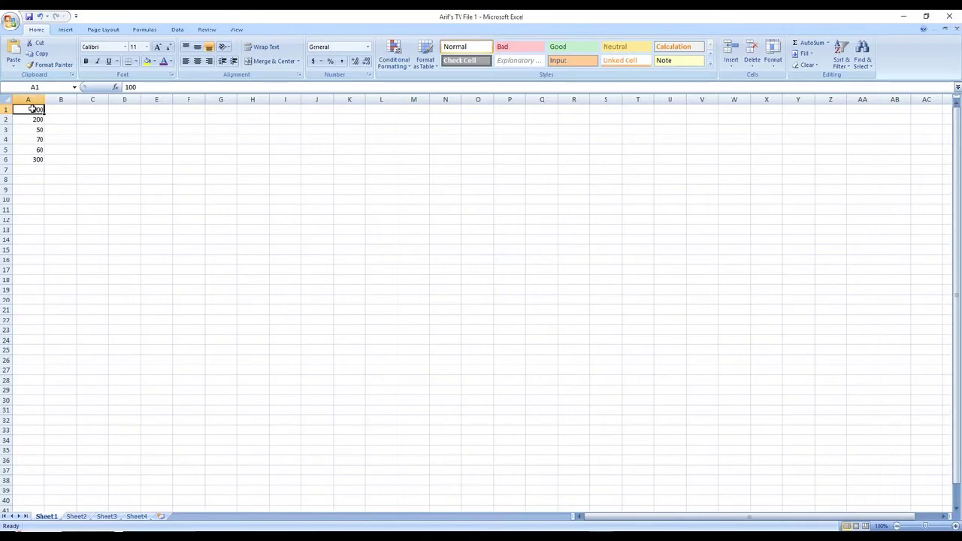
drag(32, 109, 37, 159)
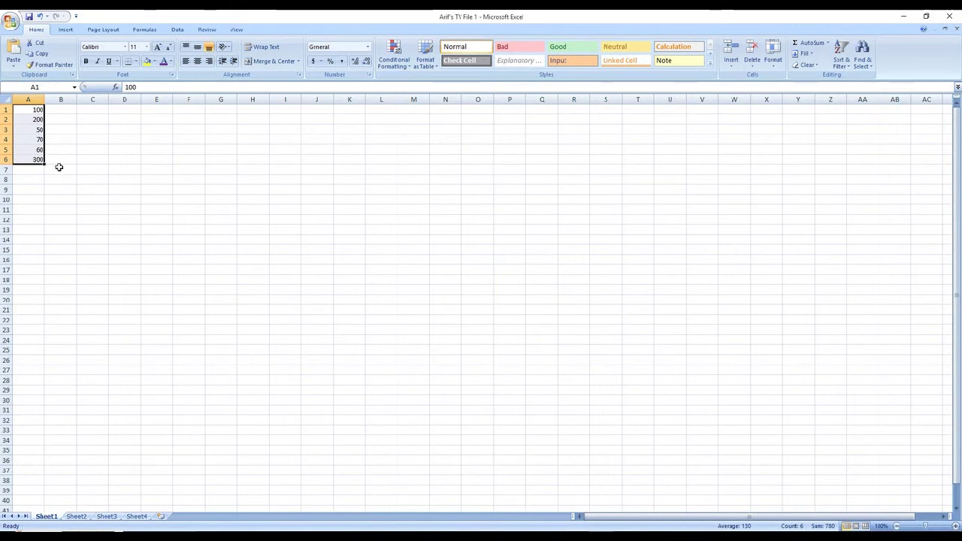
Total cells A1 to A6 in cell A7 using AutoSum
click(32, 170)
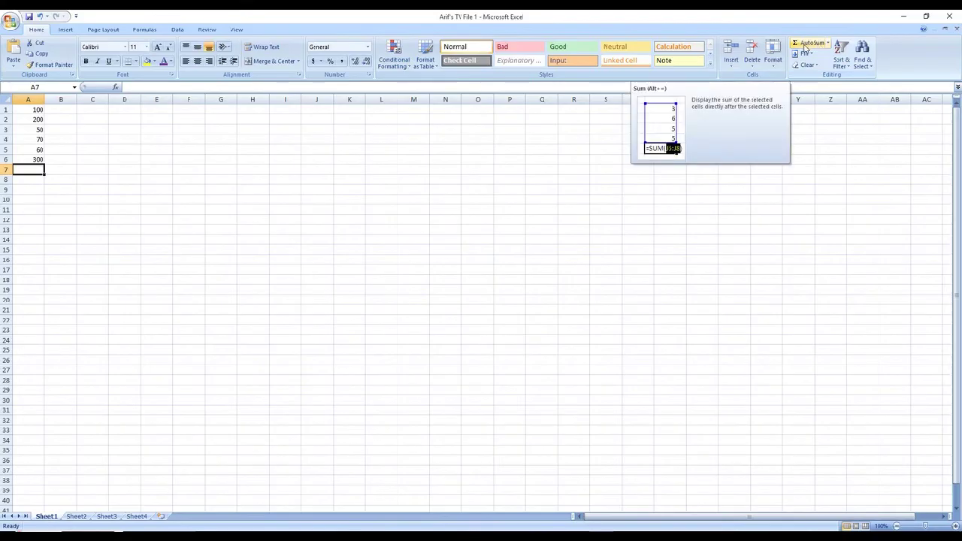
click(804, 47)
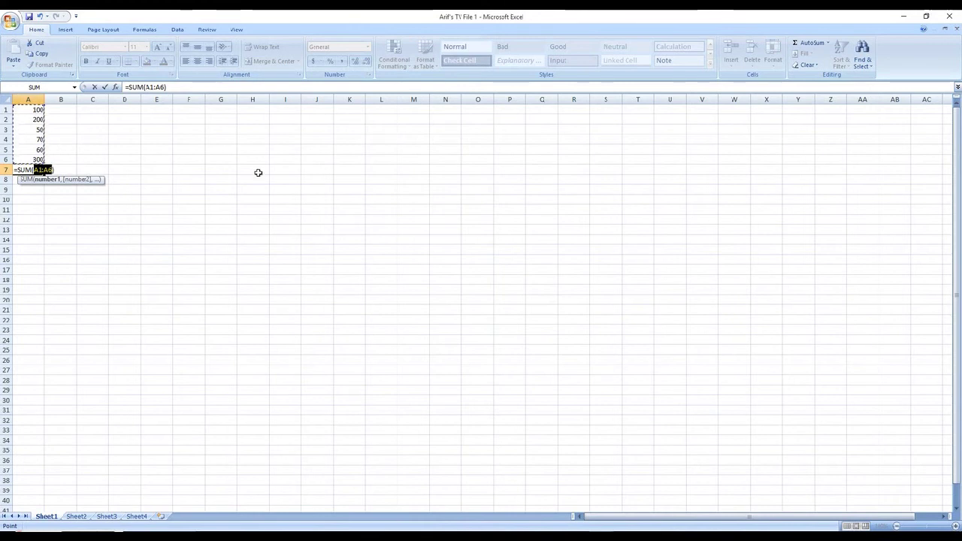
key(Return)
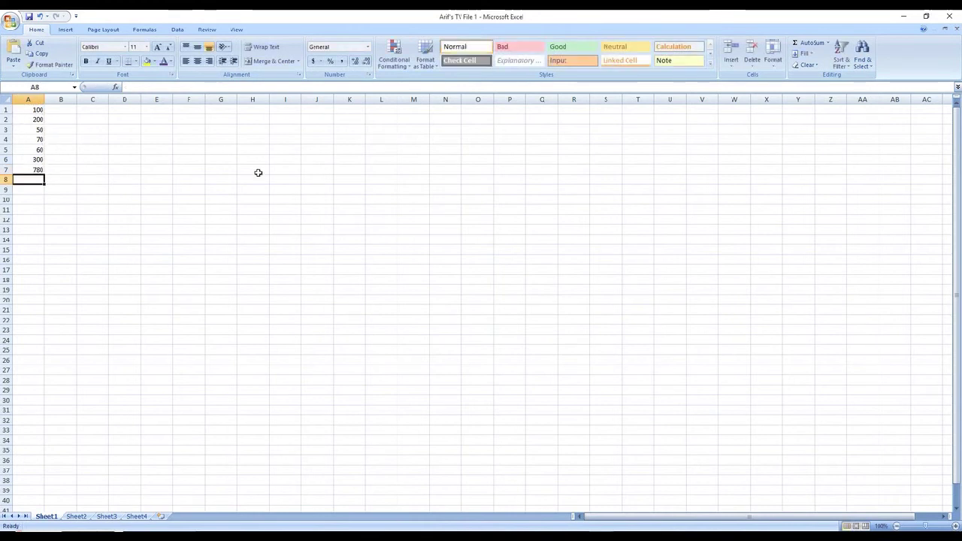
Examine the SUM formula in cell A7 and compare it with the range A1 to A6 it adds up
click(37, 170)
click(37, 110)
drag(38, 109, 39, 159)
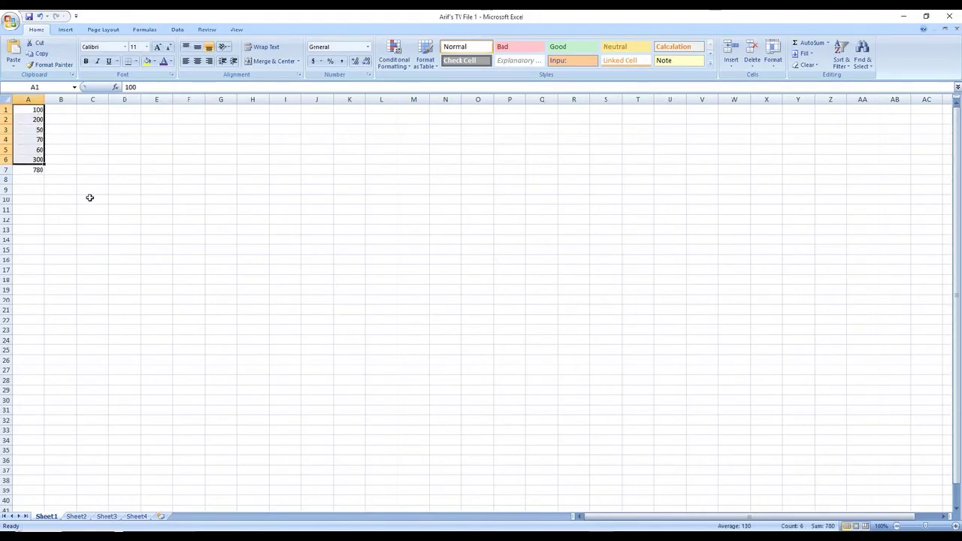
click(38, 171)
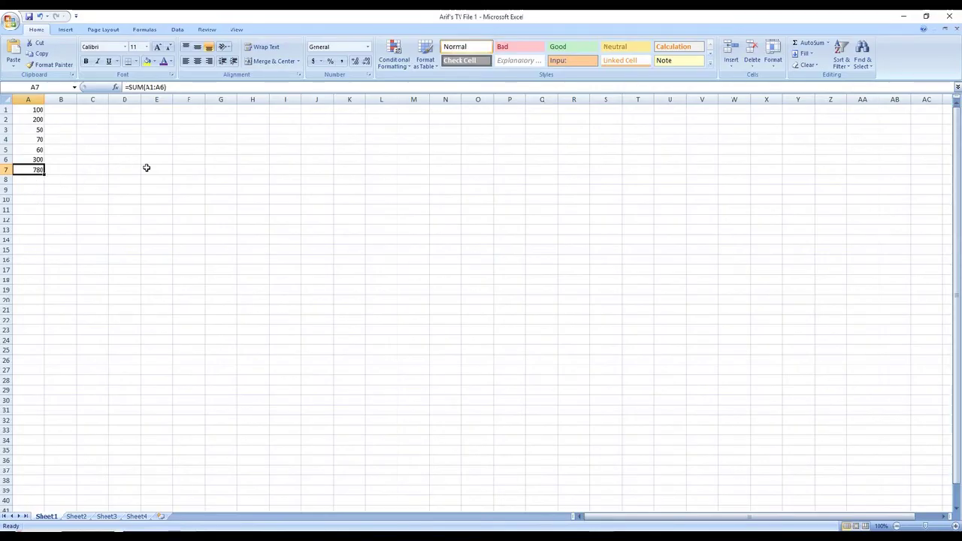
double_click(36, 171)
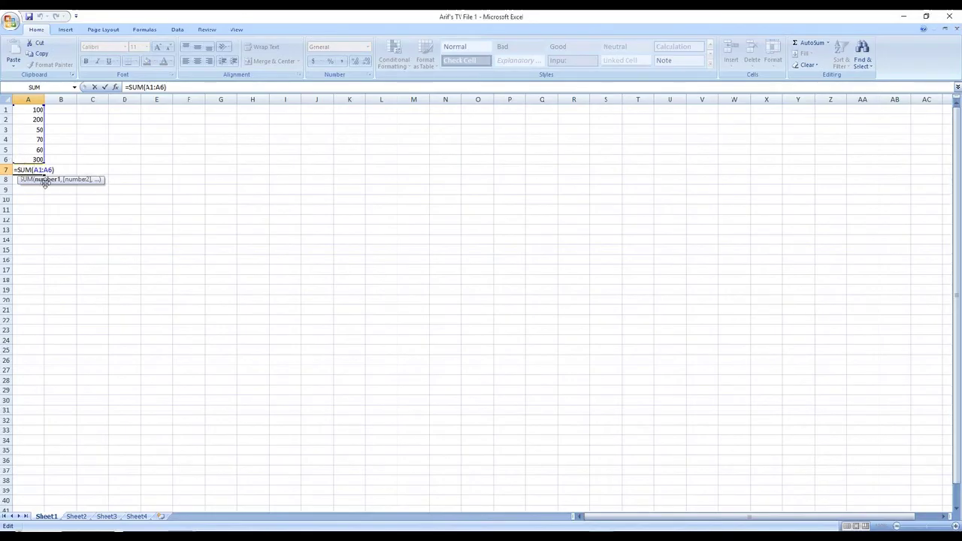
key(Return)
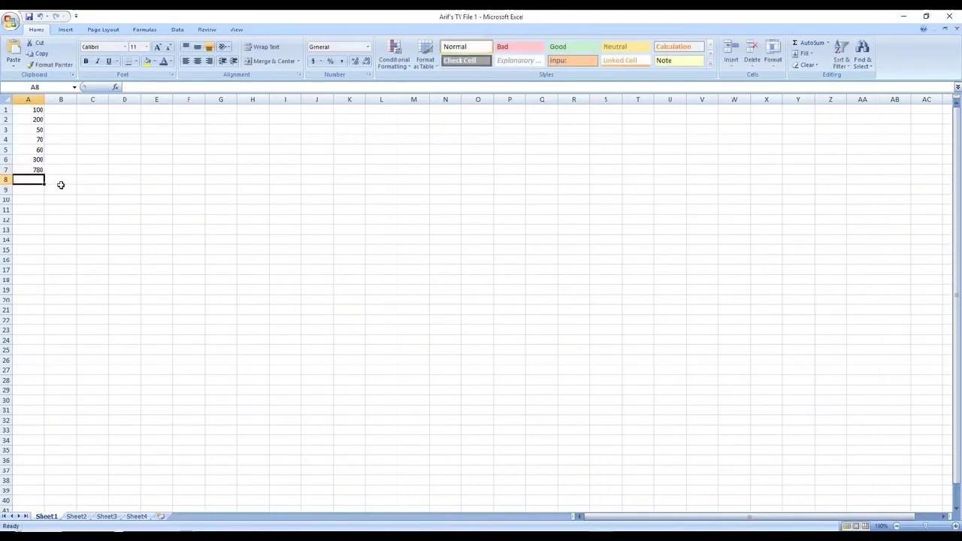
Delete the AutoSum formula from cell A7
key(Up)
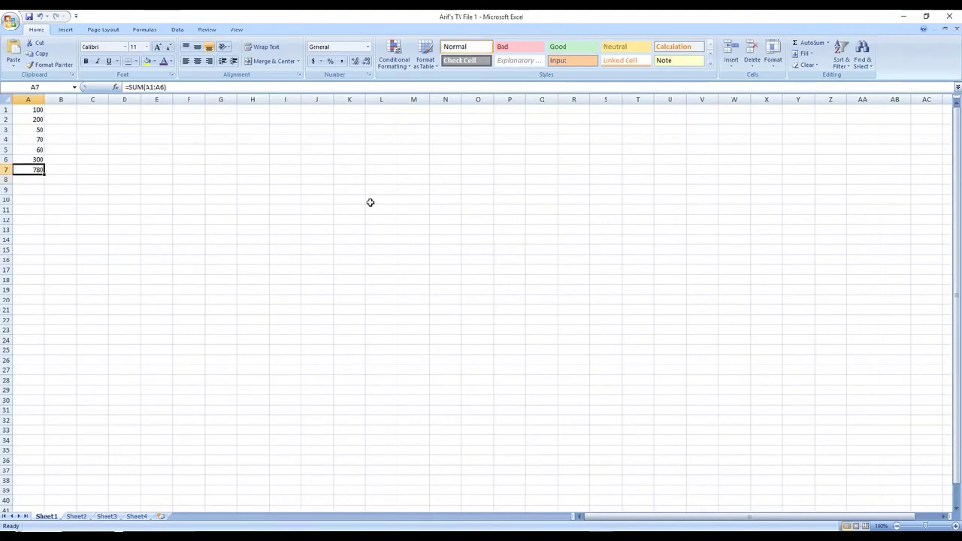
key(Delete)
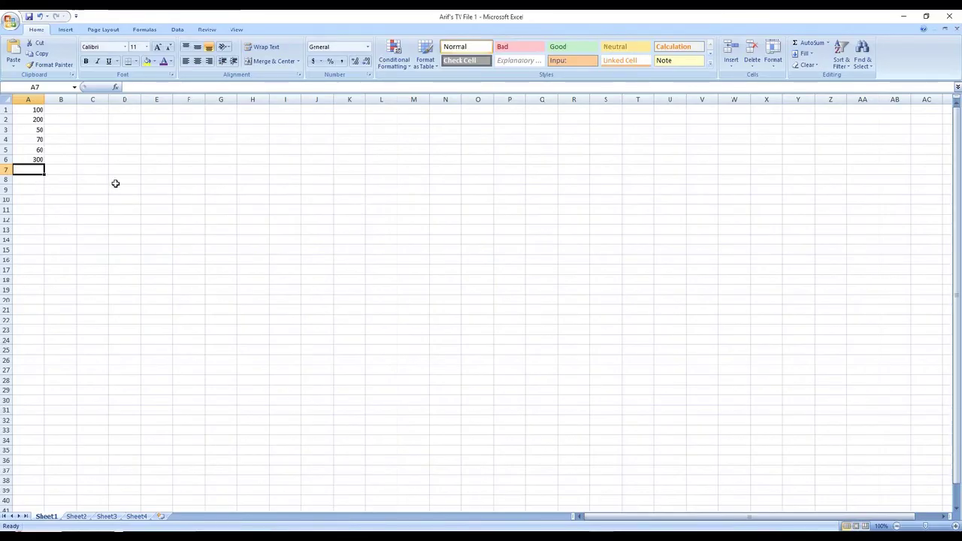
text(=)
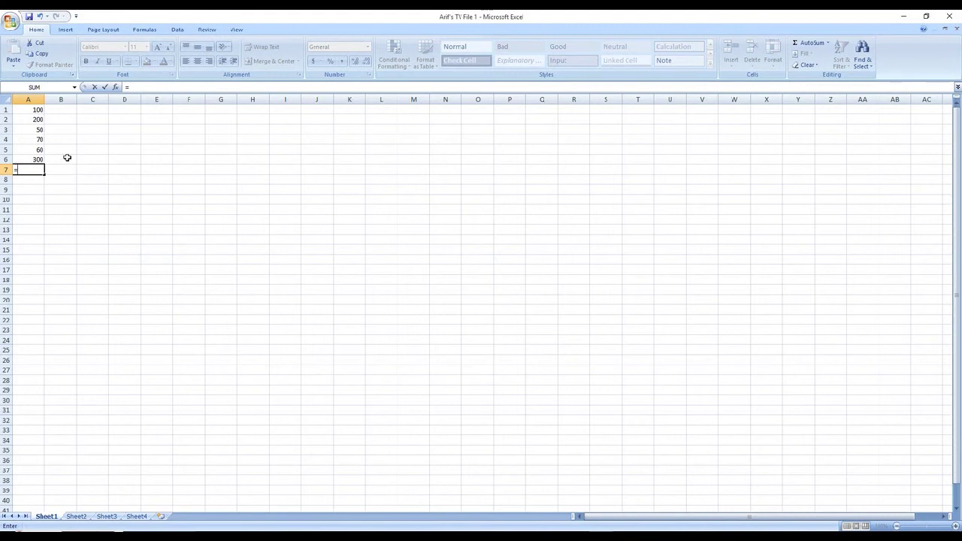
click(41, 110)
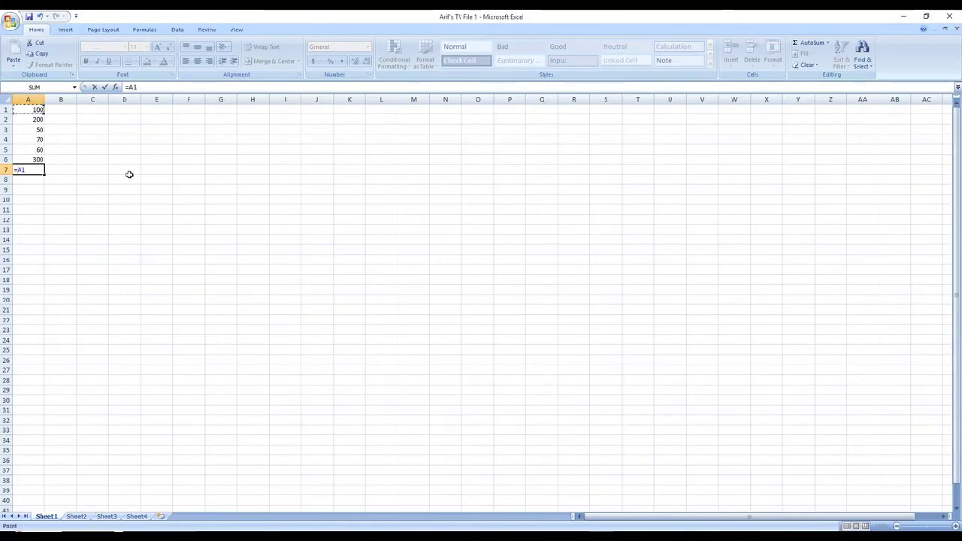
key(Escape)
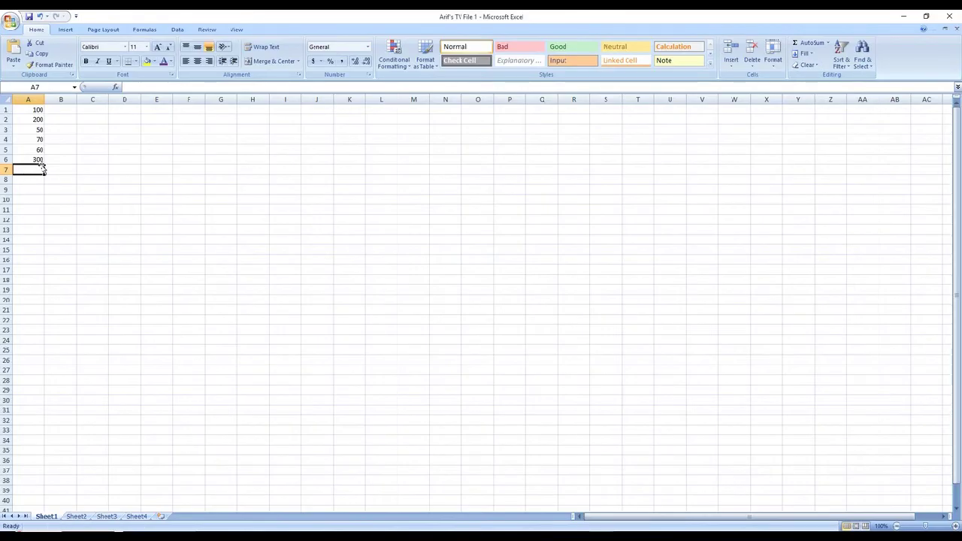
Total cells A1 to A6 in cell A7 with the manually written formula =sum(A1:A6)
text(=sum)
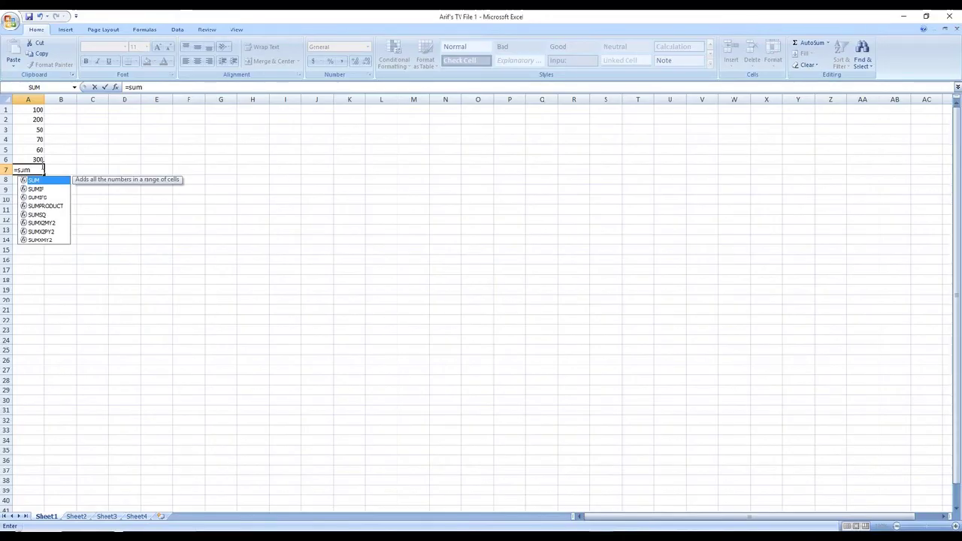
text(()
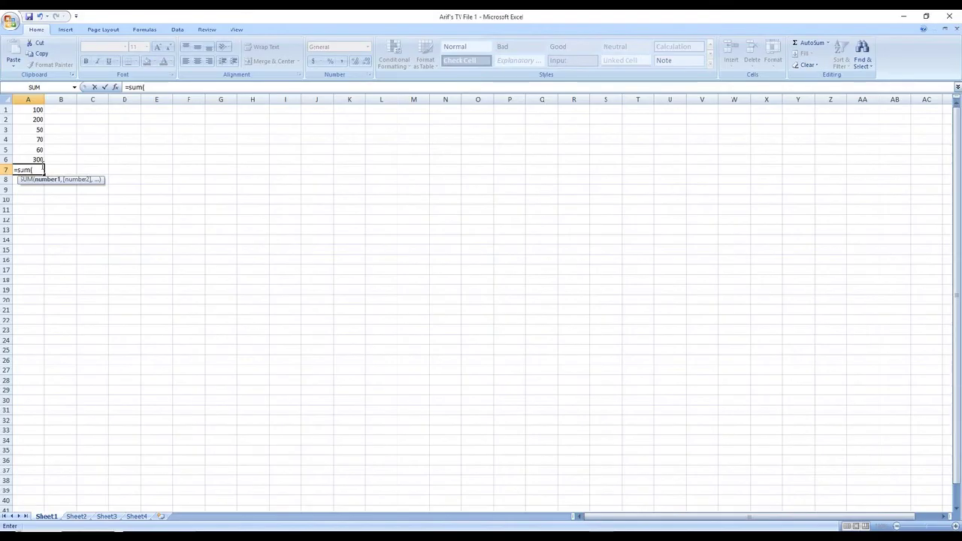
click(34, 111)
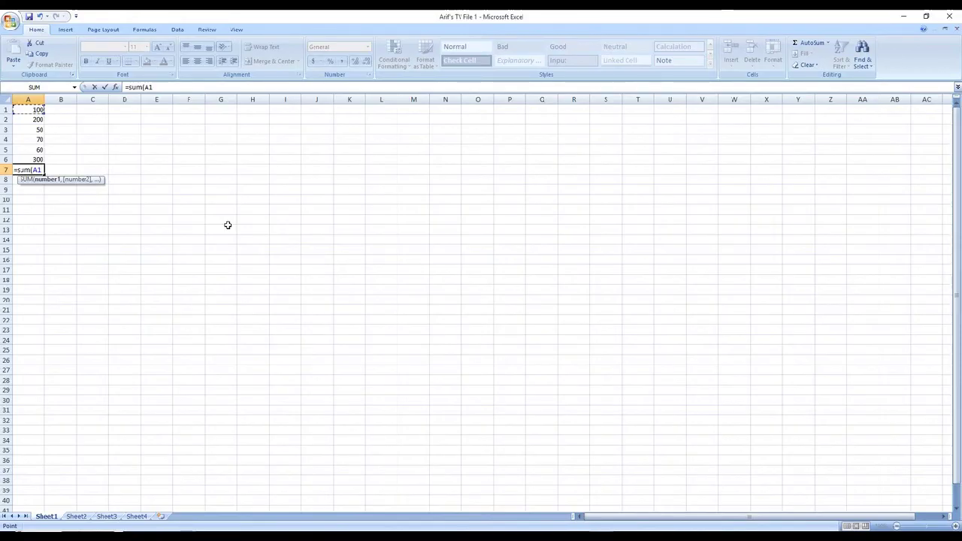
key(F8)
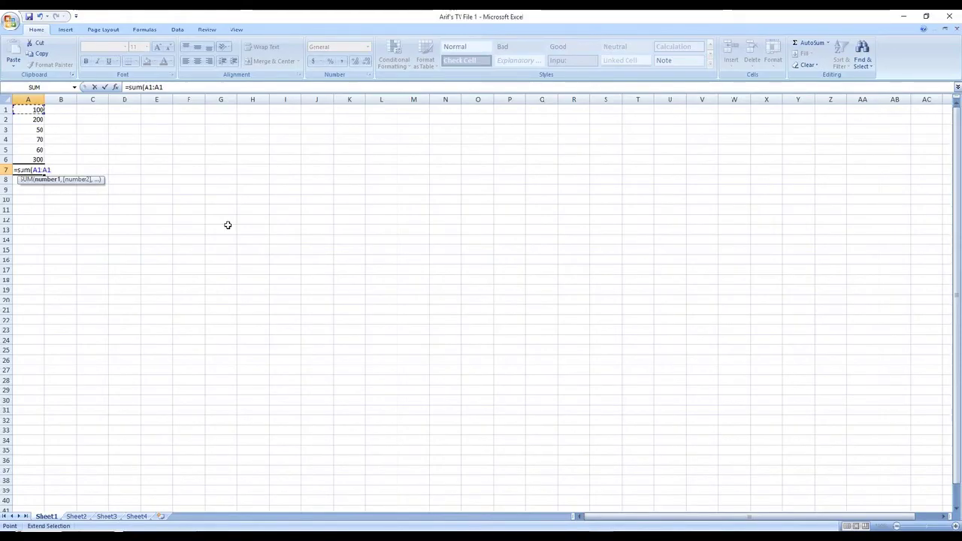
click(35, 160)
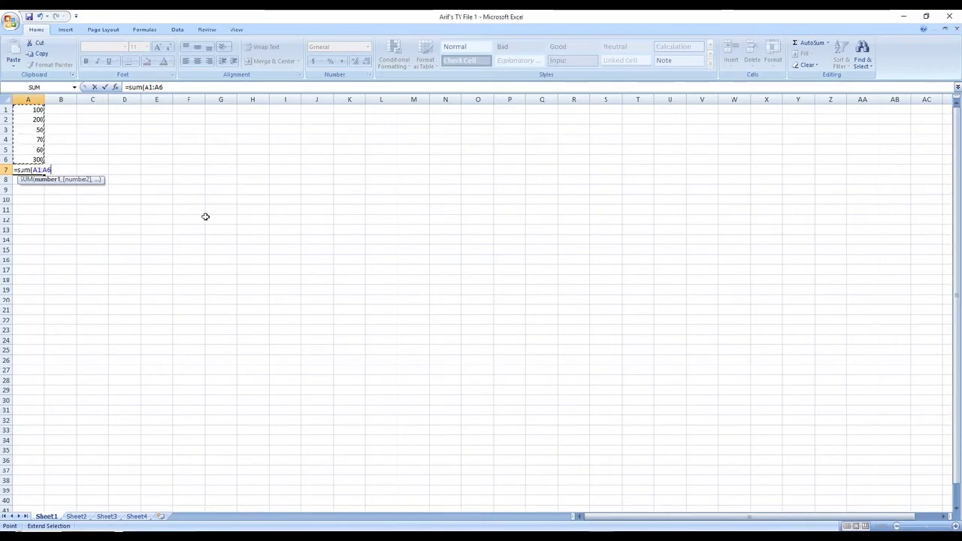
text())
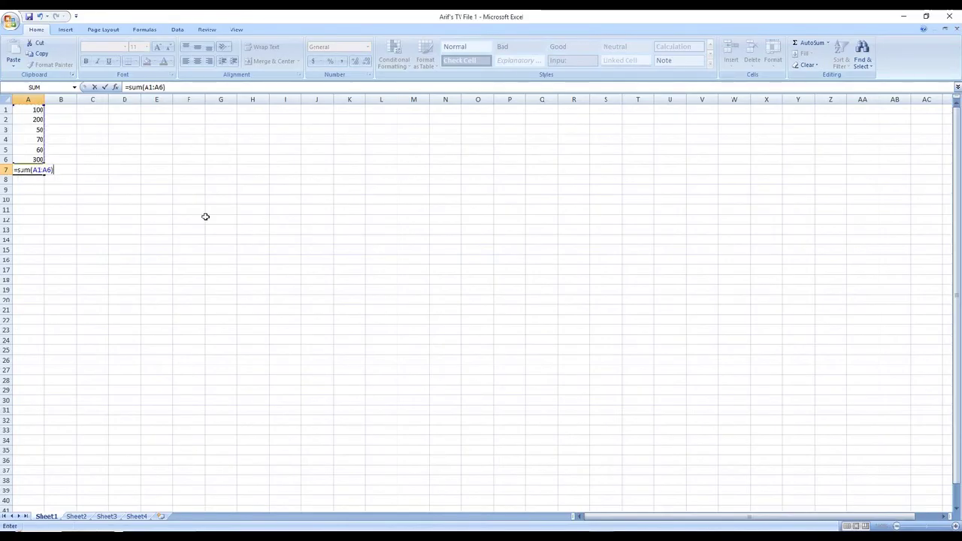
key(Return)
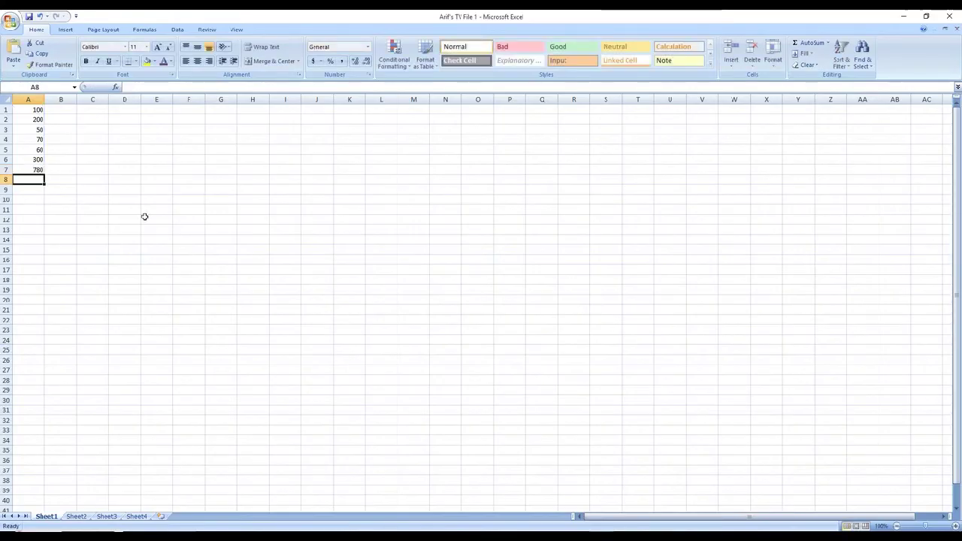
Make the total in cell A7 bold
click(36, 172)
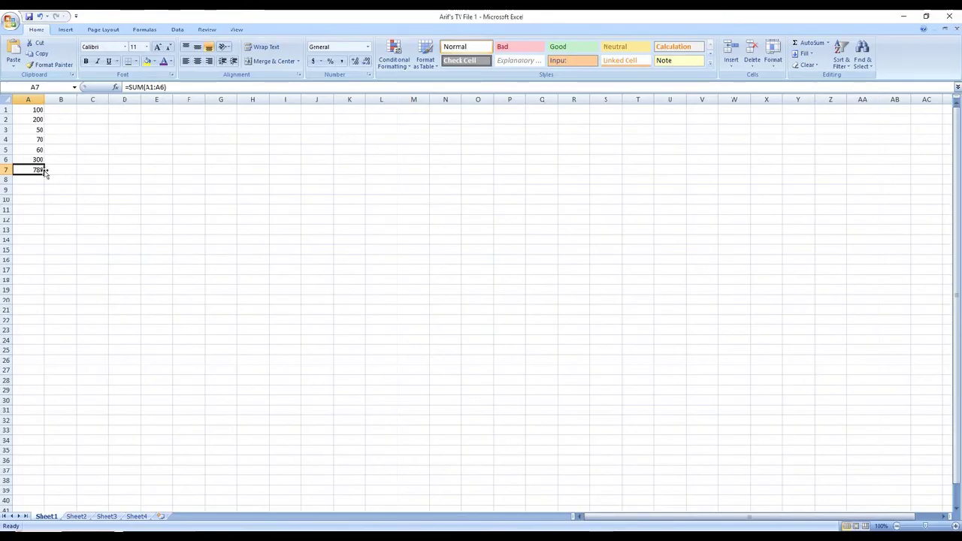
click(87, 62)
click(55, 198)
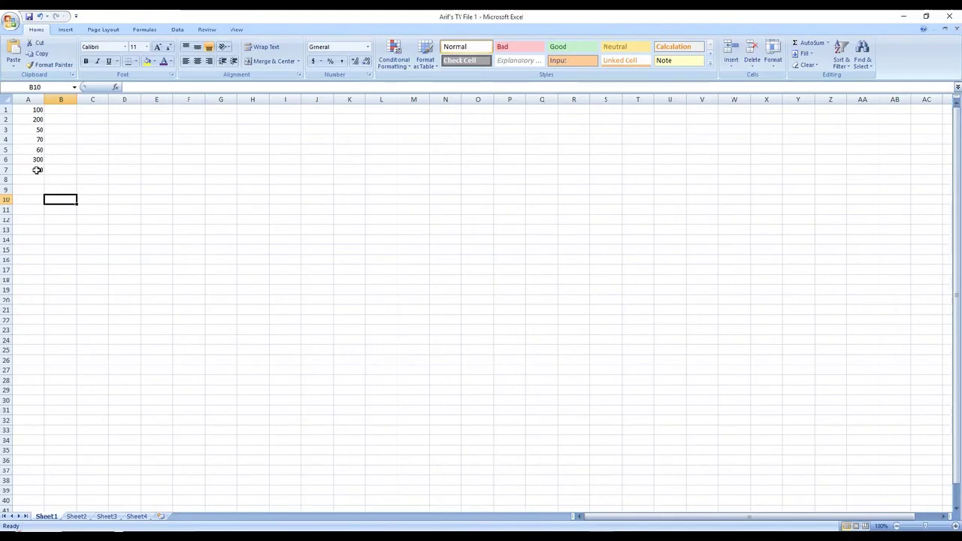
click(37, 170)
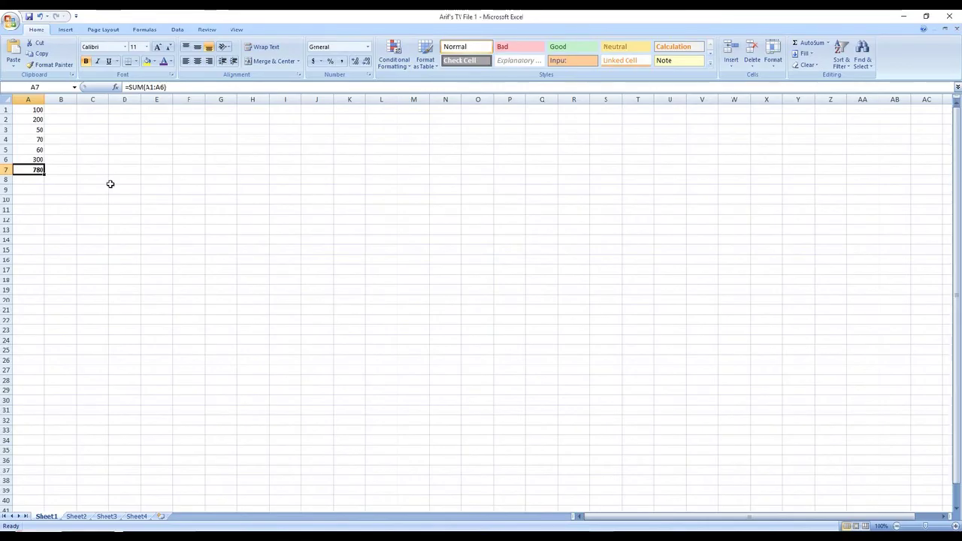
Enter 500 in cell C1 and 150 in cell C2 as the numbers for a subtraction
click(93, 109)
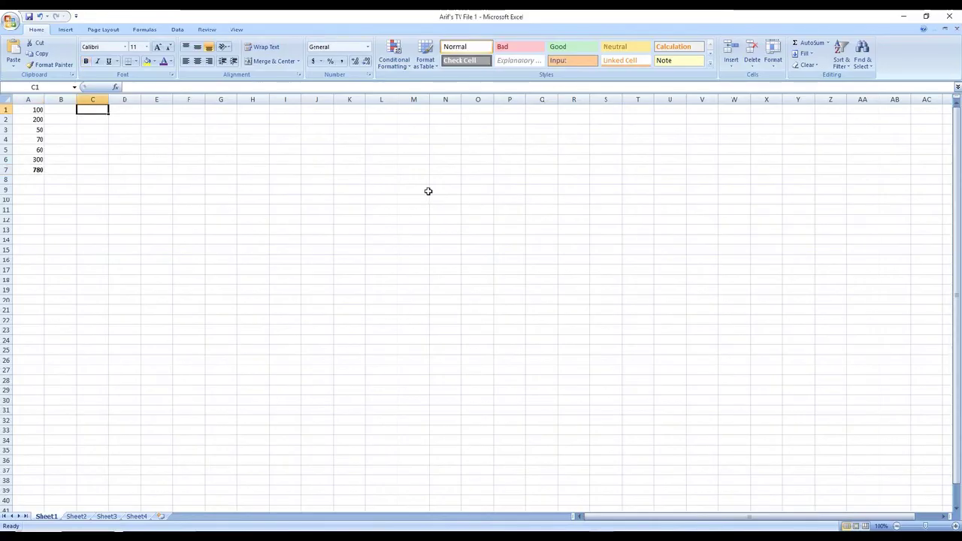
text(500)
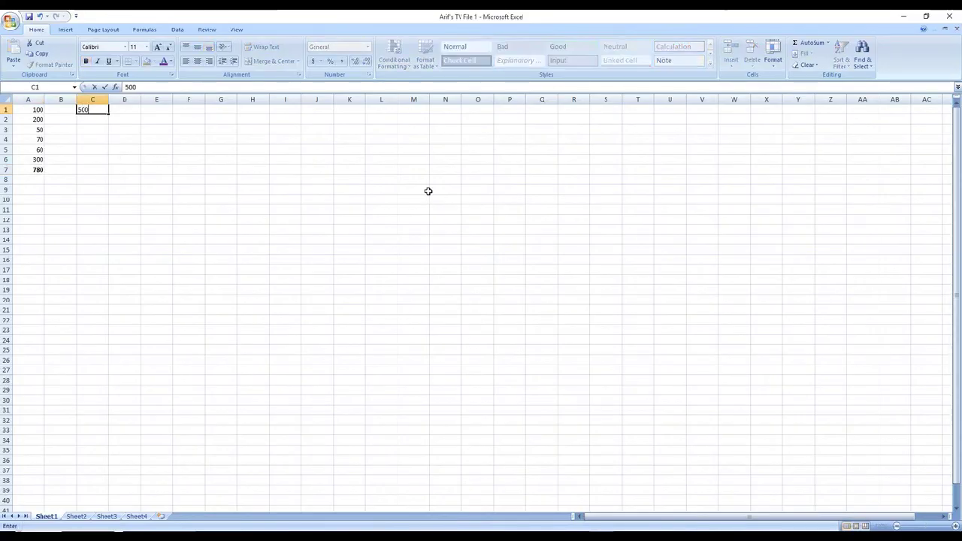
key(Return)
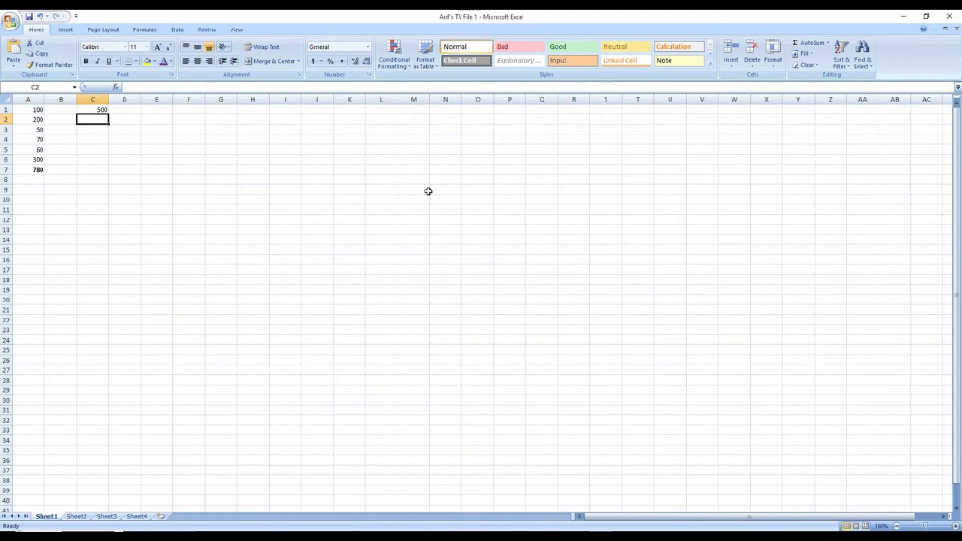
text(150)
key(Return)
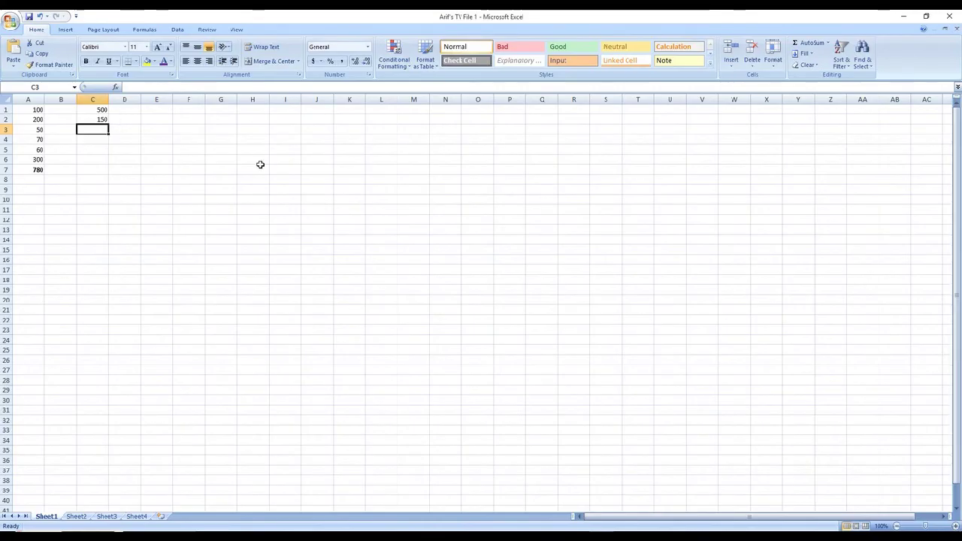
Subtract C2 from C1 in cell C3 with the formula =C1-C2 and make the result bold
text(=)
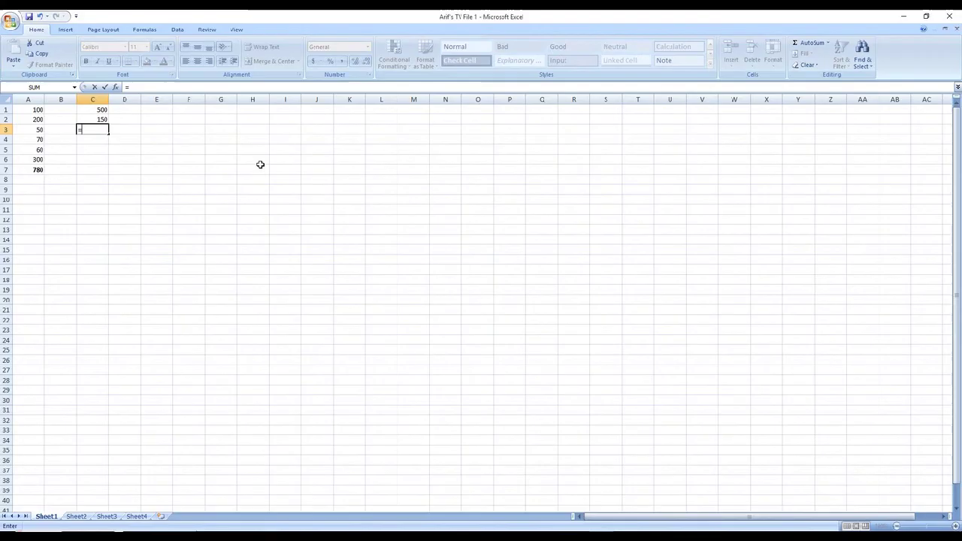
click(102, 110)
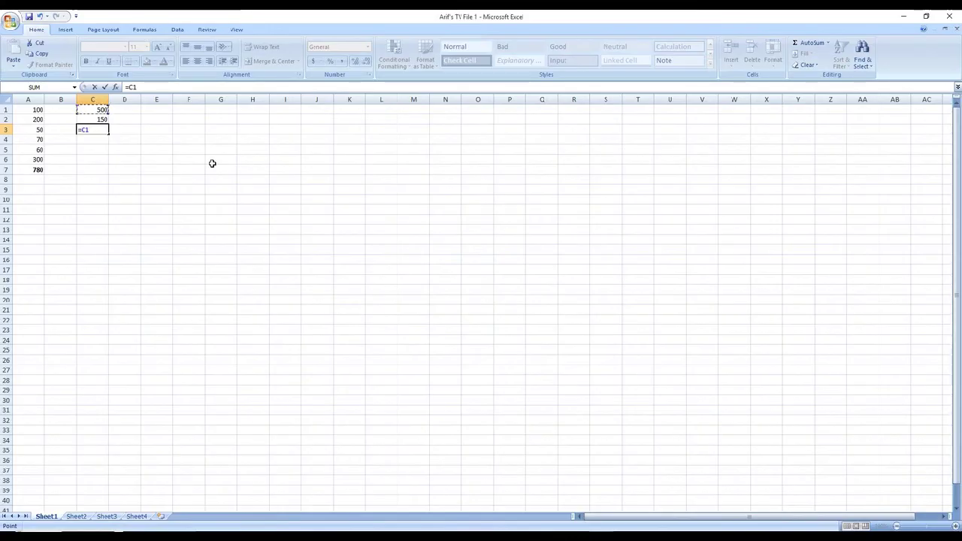
text(-)
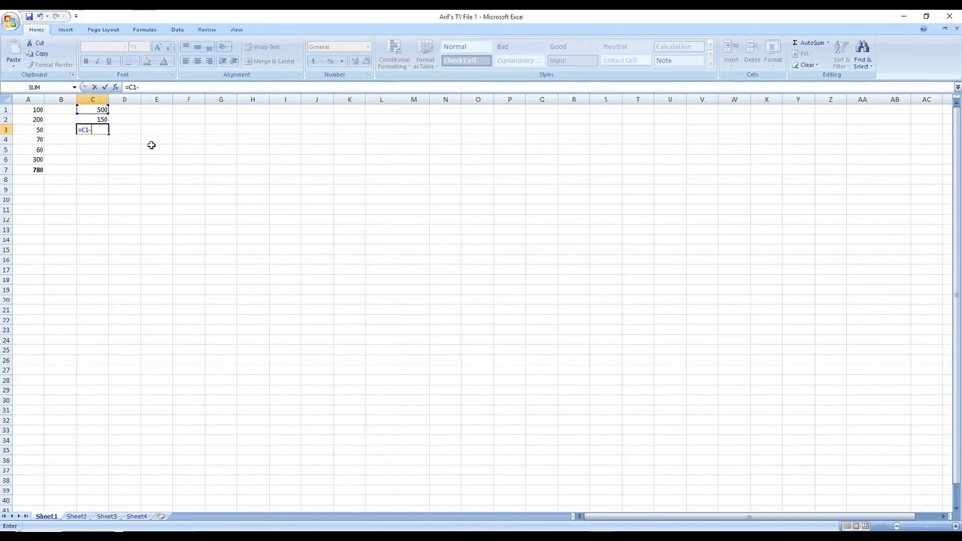
click(102, 119)
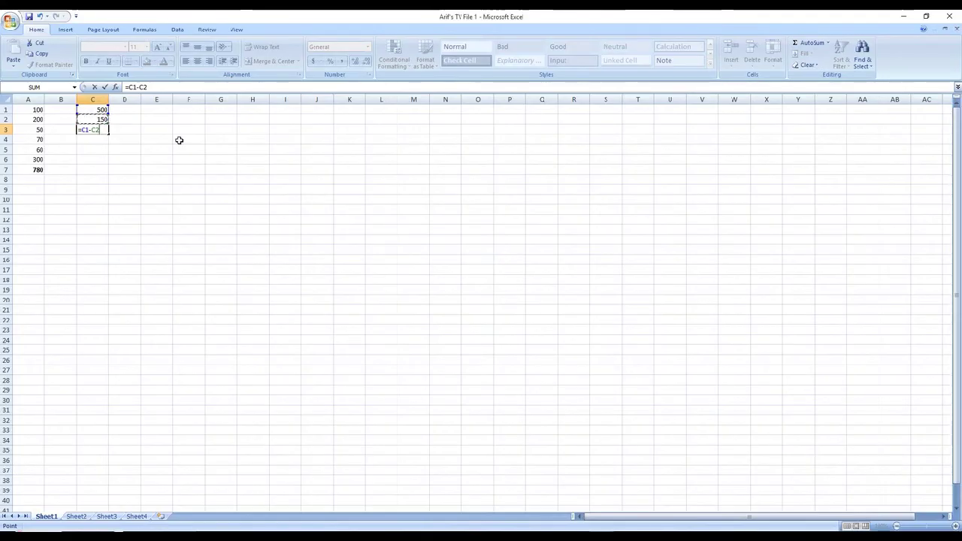
key(Return)
click(99, 130)
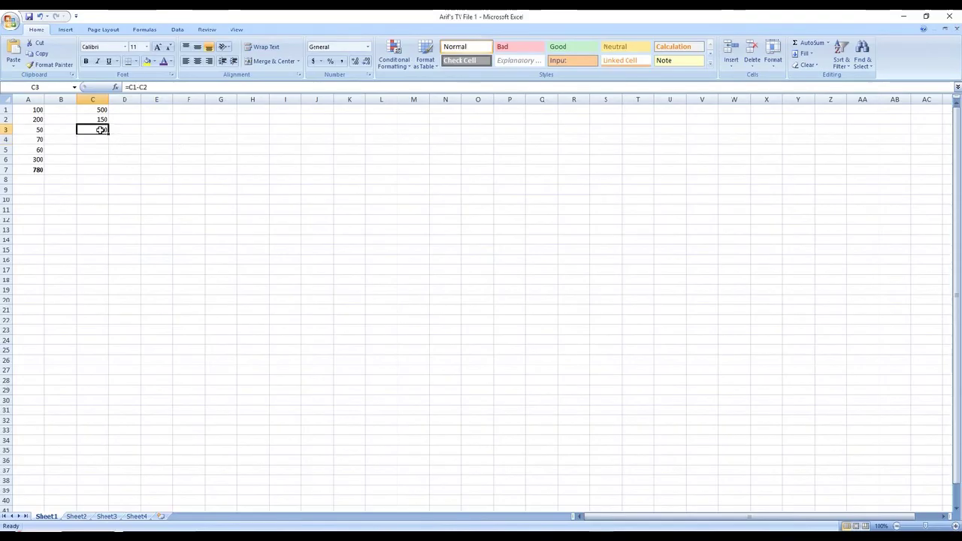
click(85, 61)
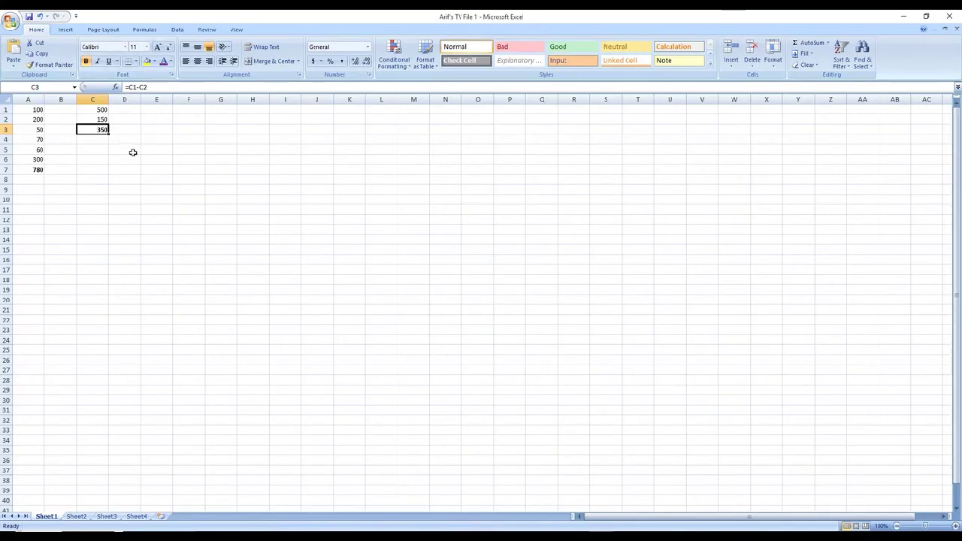
Try italic formatting on the result in cell C3 and undo it
click(96, 61)
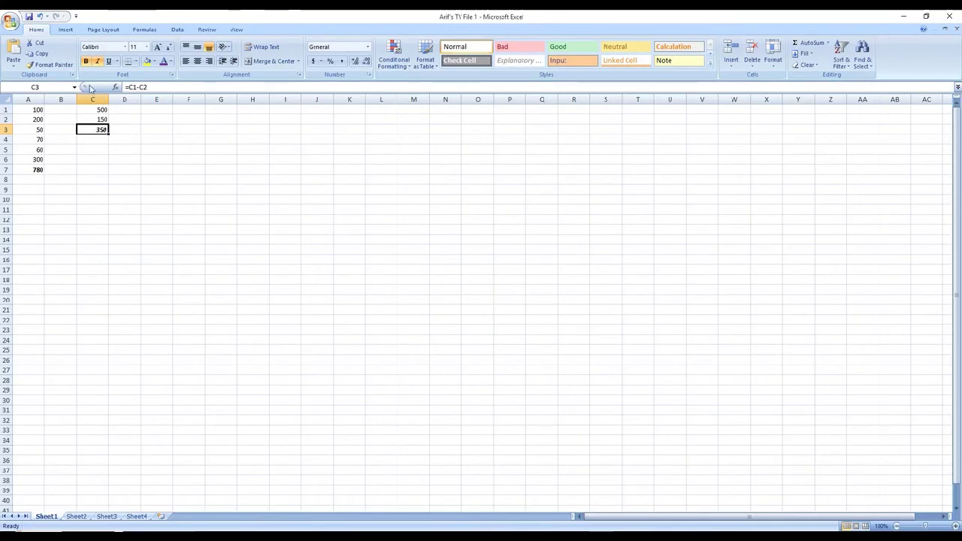
click(97, 61)
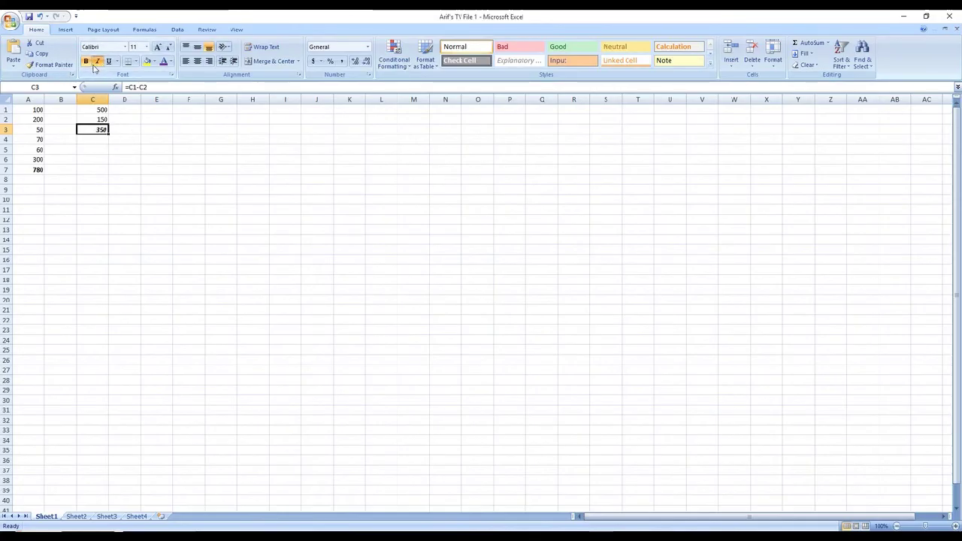
click(40, 17)
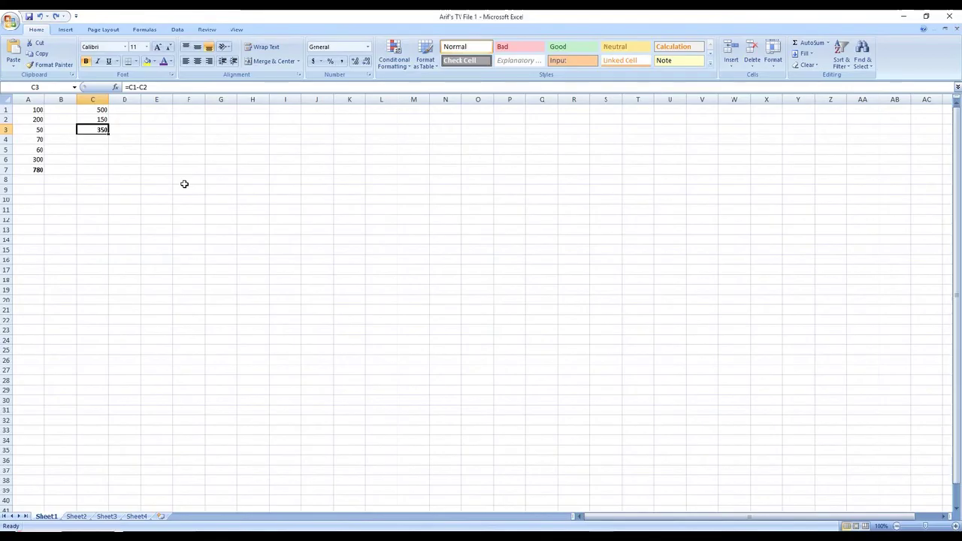
Enter 50 in cell E1 and 5 in cell E2 as the numbers for a multiplication
click(157, 110)
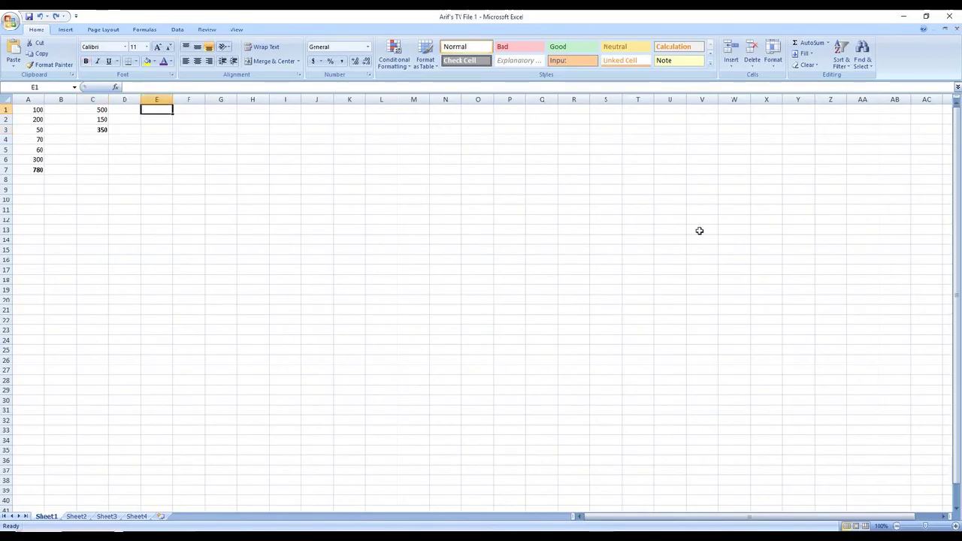
text(50)
key(Return)
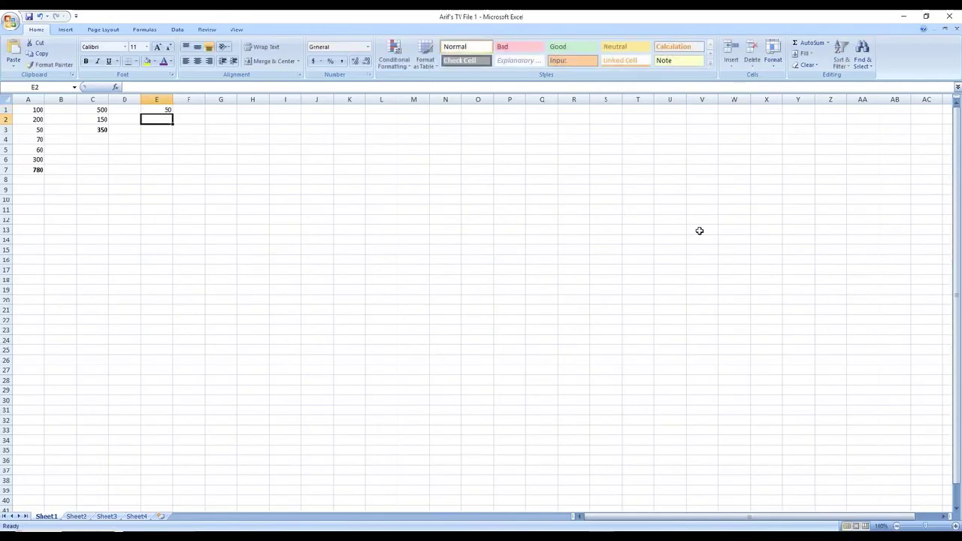
text(5)
key(Return)
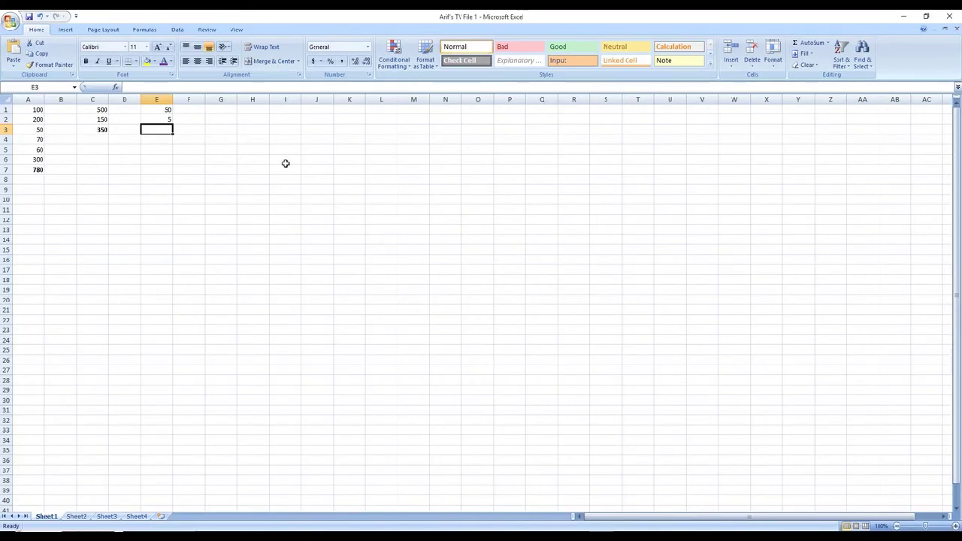
Multiply E1 by E2 in cell E3 with the formula =E1*E2 and make the result bold
text(=)
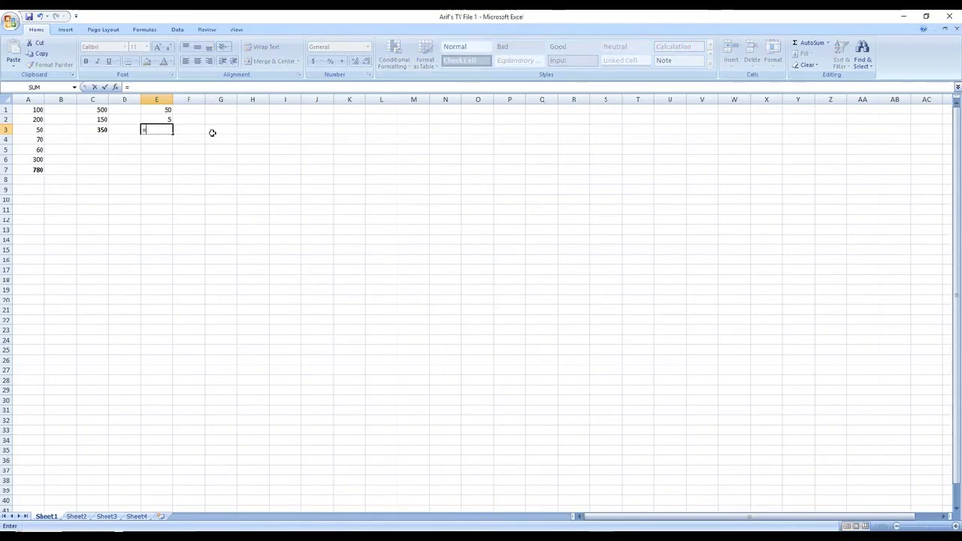
click(169, 109)
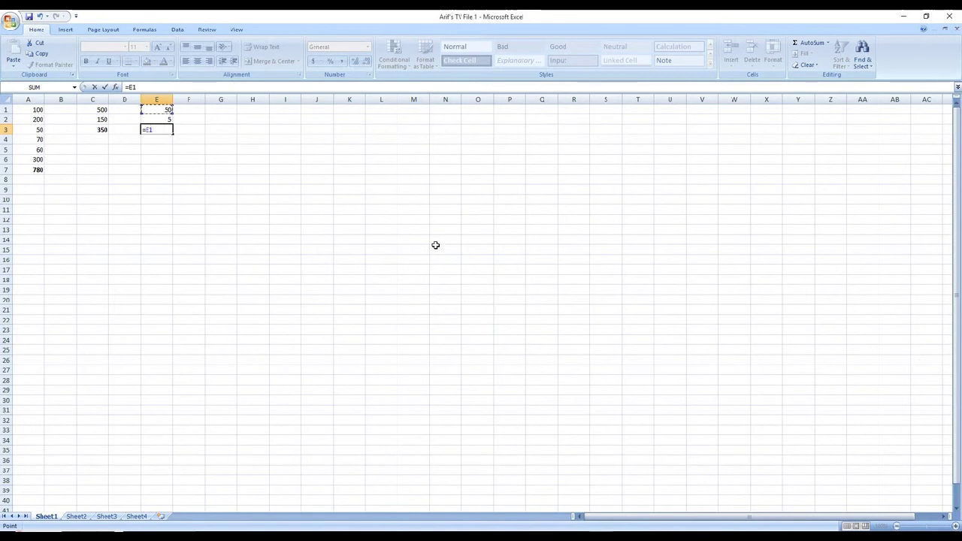
text(*)
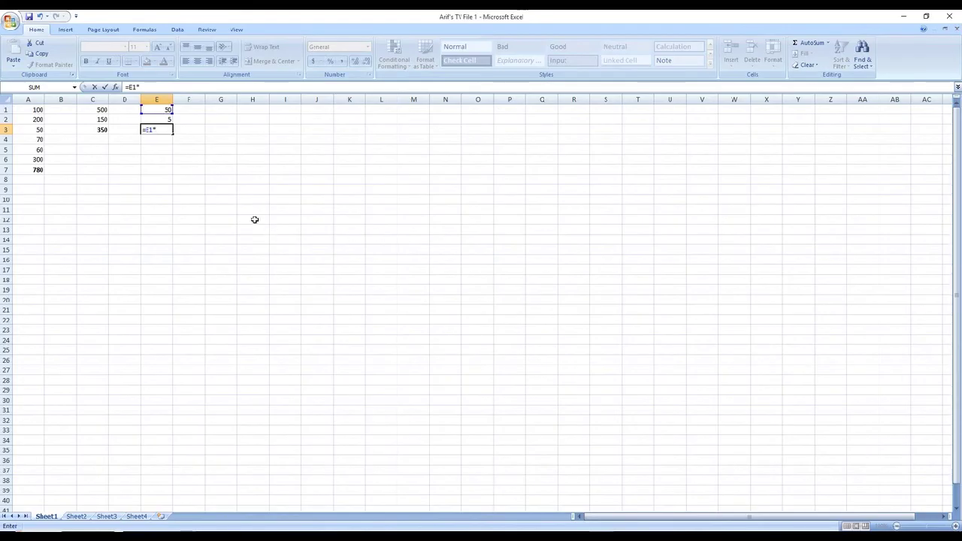
click(168, 120)
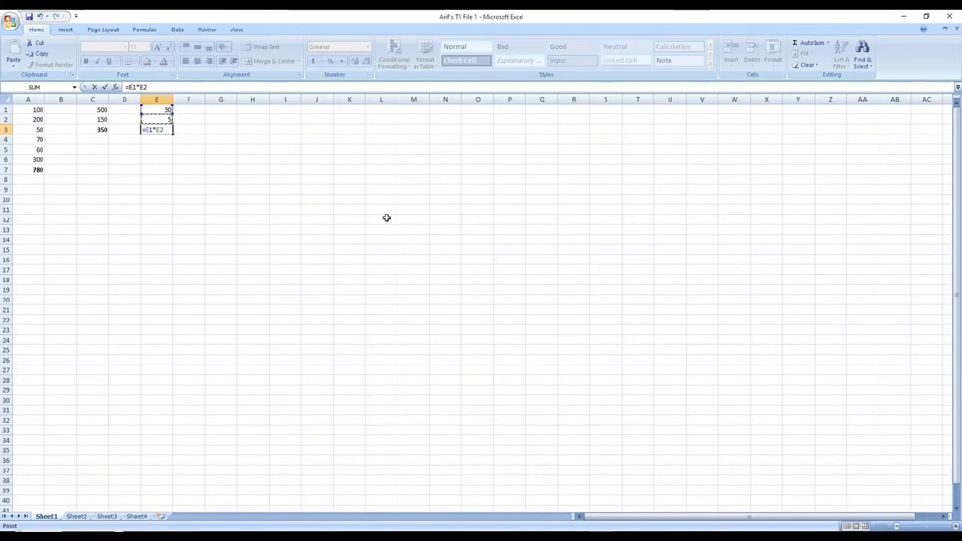
key(Return)
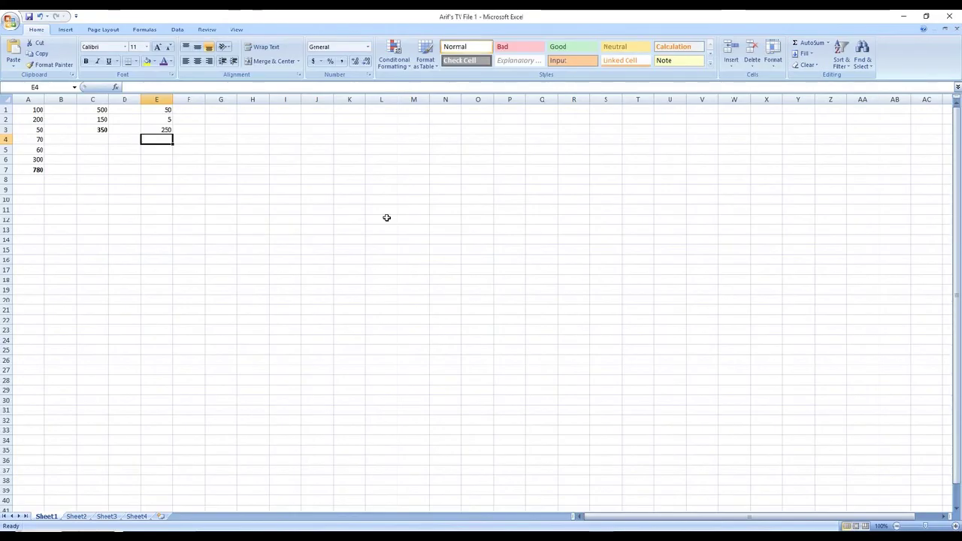
click(161, 129)
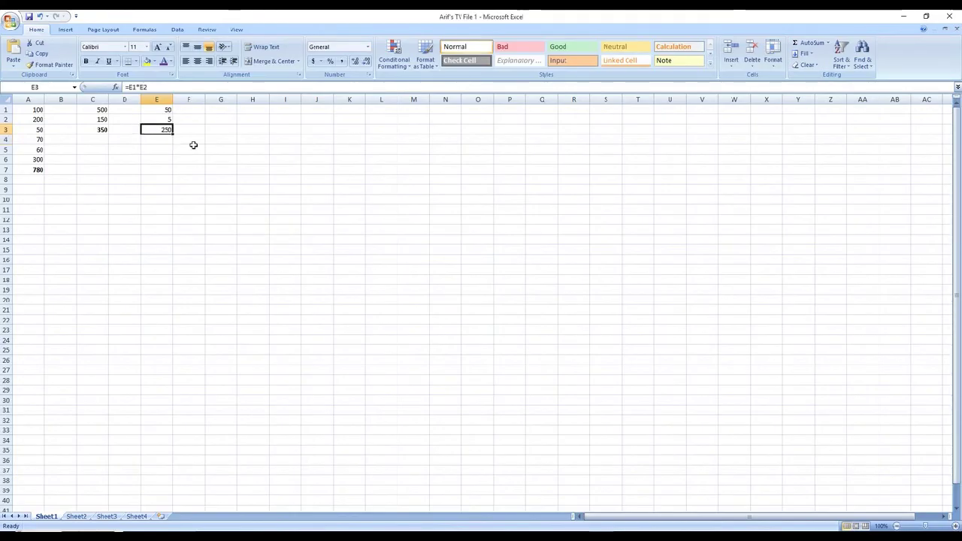
click(86, 61)
Enter 300 in cell G1 and 30 in cell G2 as the numbers for a division
click(221, 110)
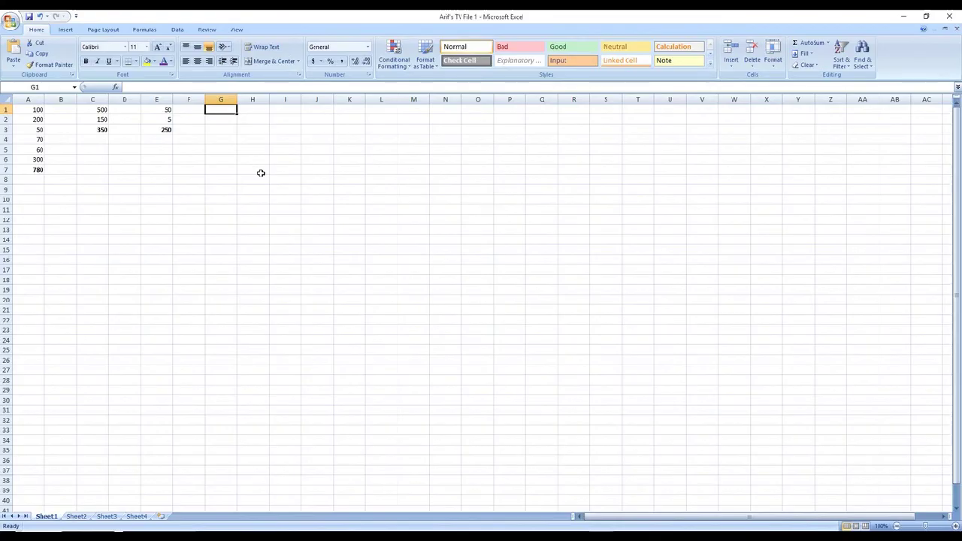
text(300)
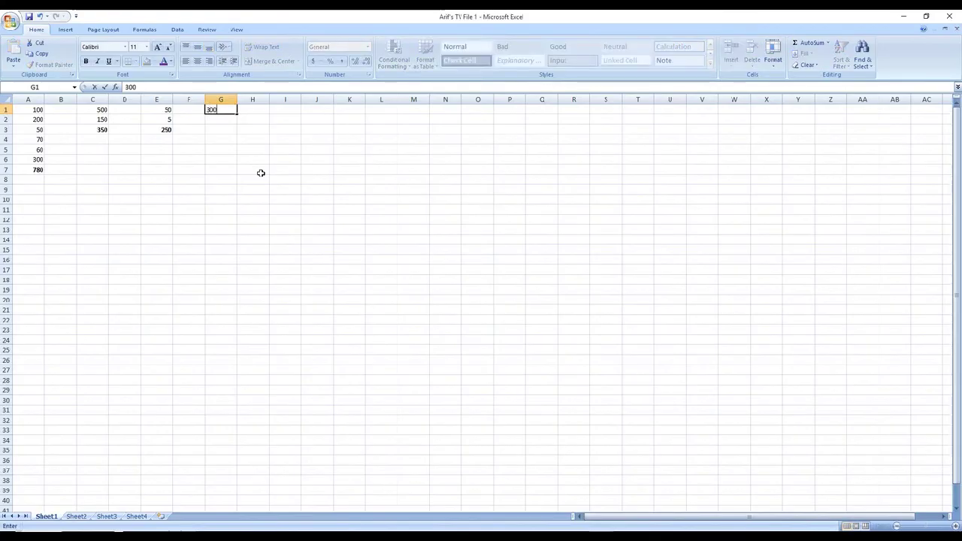
key(Return)
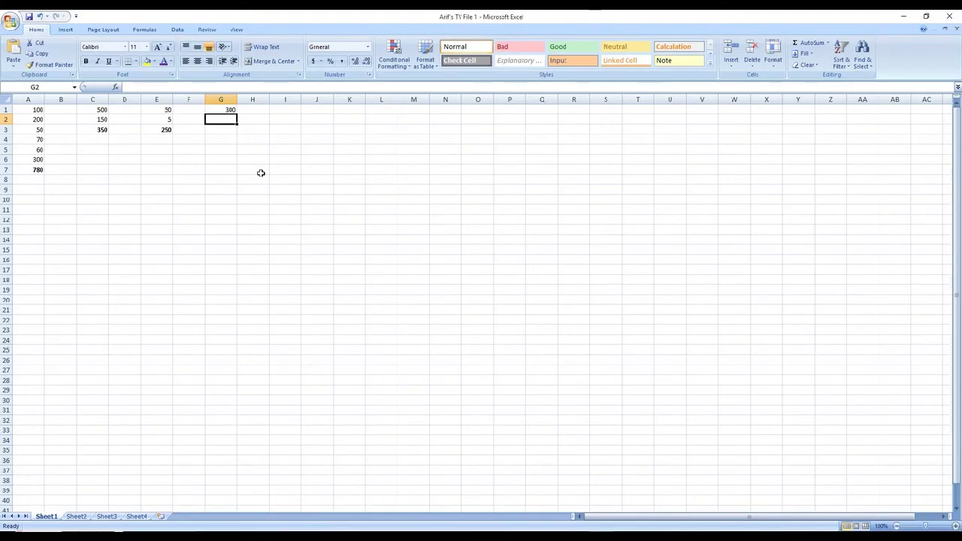
text(30)
key(Return)
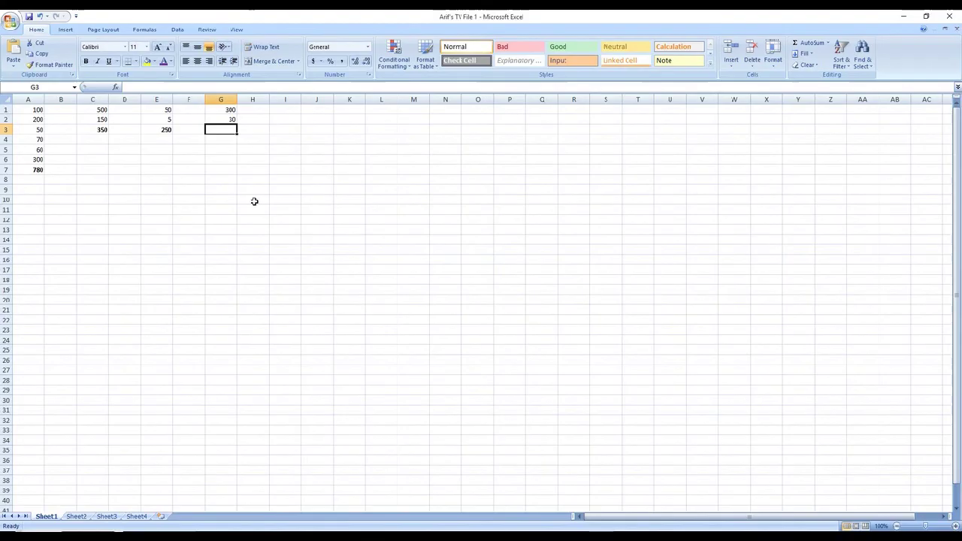
Divide G1 by G2 in cell G3 with the formula =G1/G2 and make the result bold
text(=)
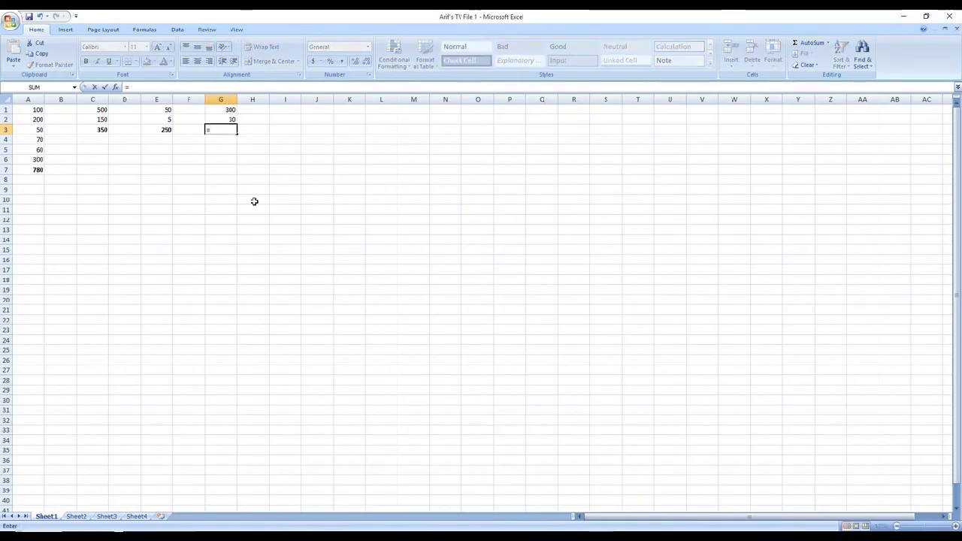
click(233, 111)
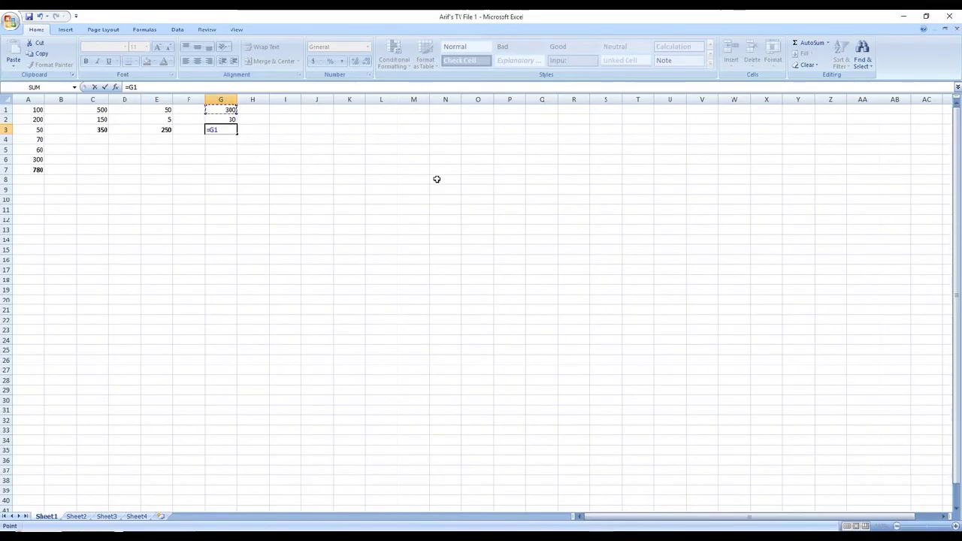
text(/)
click(230, 120)
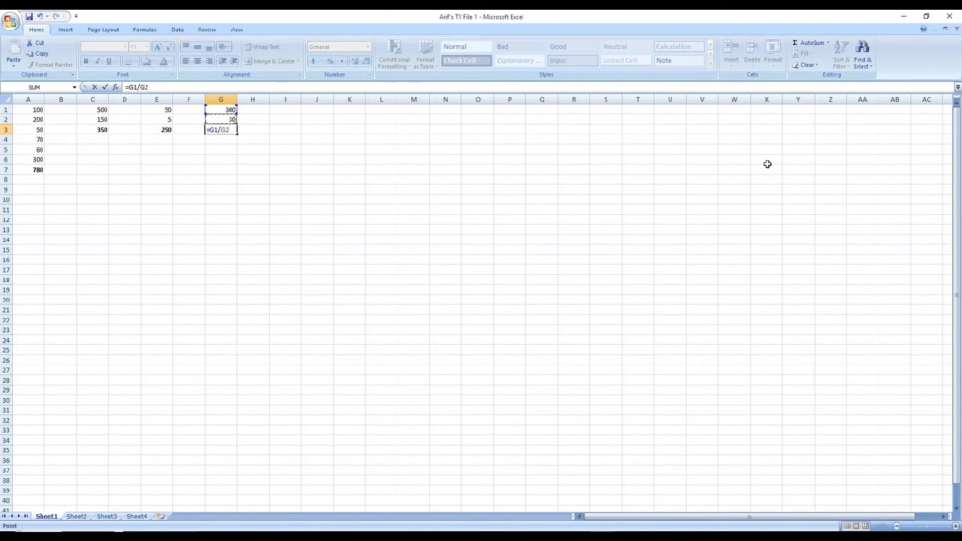
key(Return)
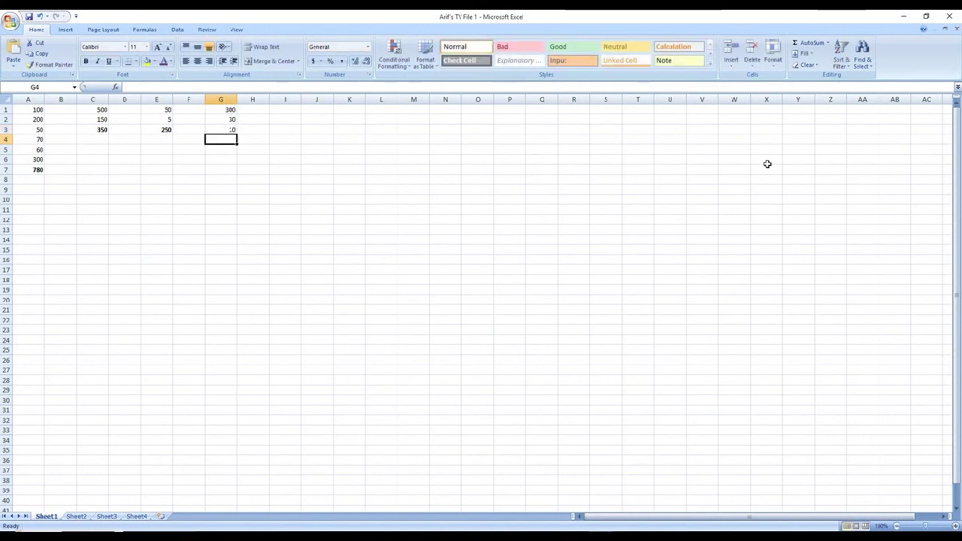
click(221, 131)
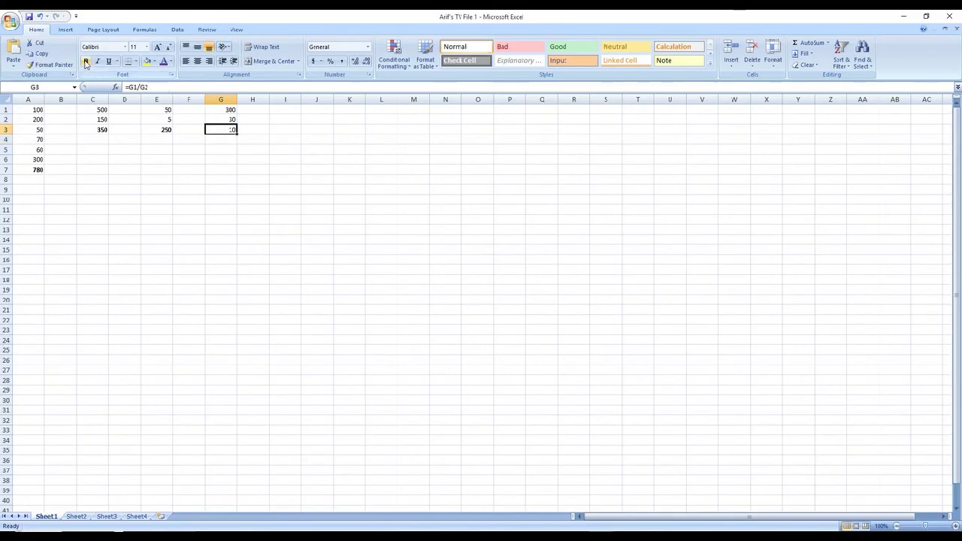
click(293, 208)
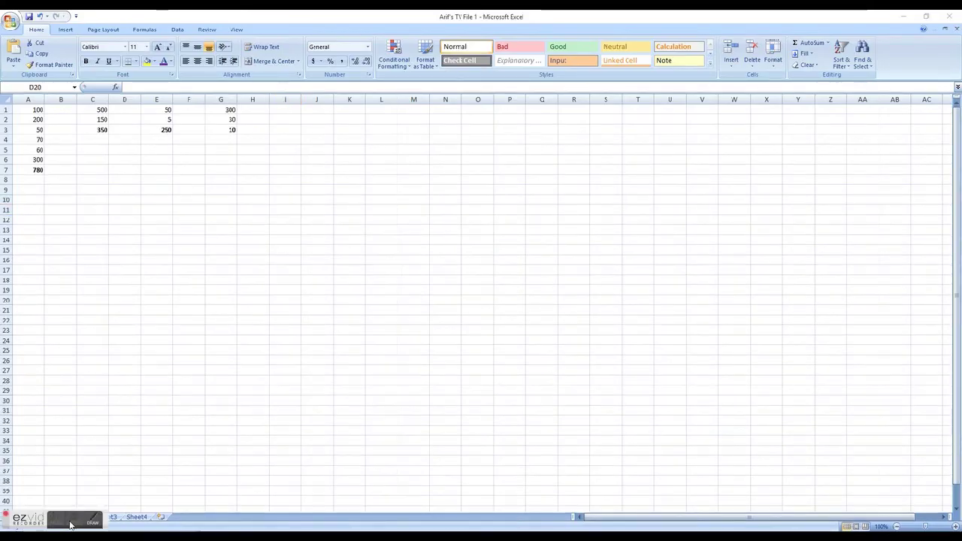
click(125, 290)
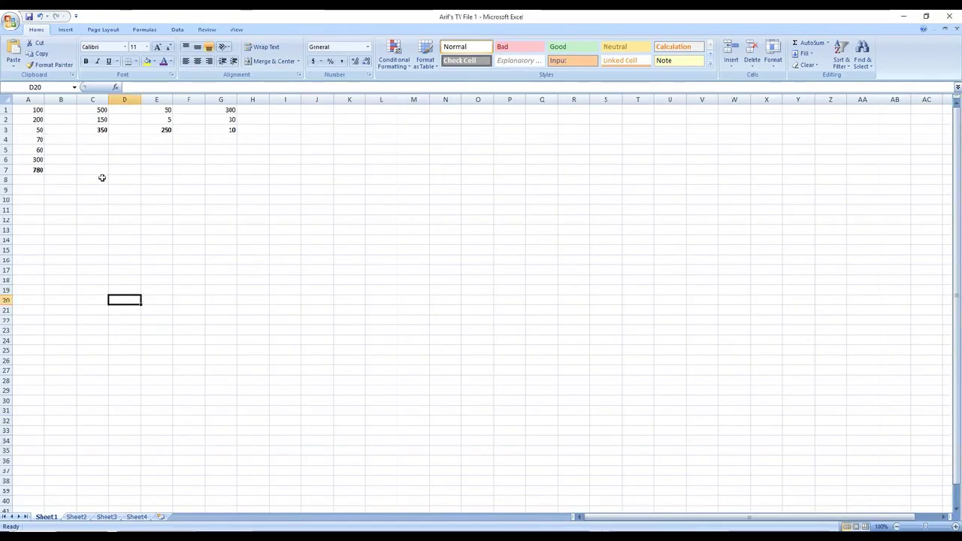
Apply the dollar Accounting number format to the numbers in cells A1 to A7
click(30, 110)
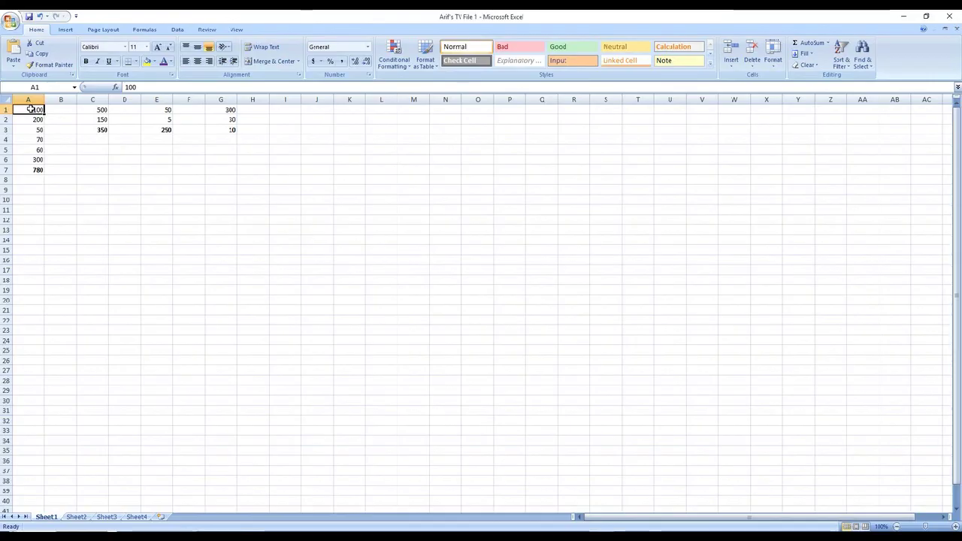
drag(31, 109, 36, 168)
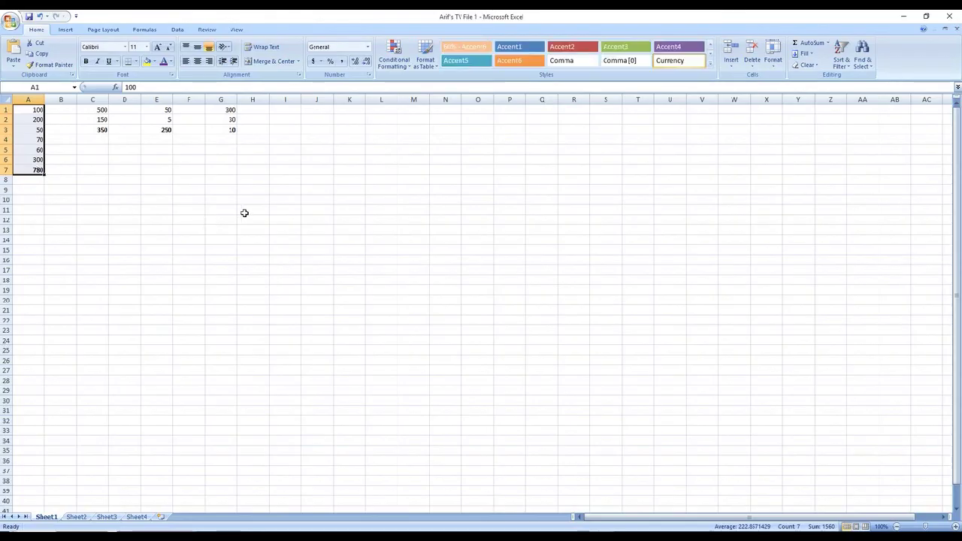
click(314, 61)
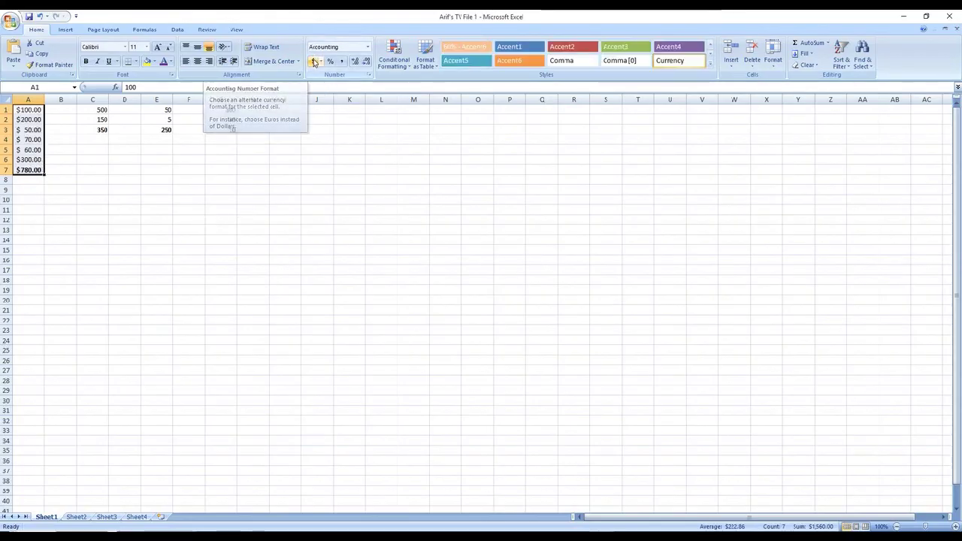
click(38, 209)
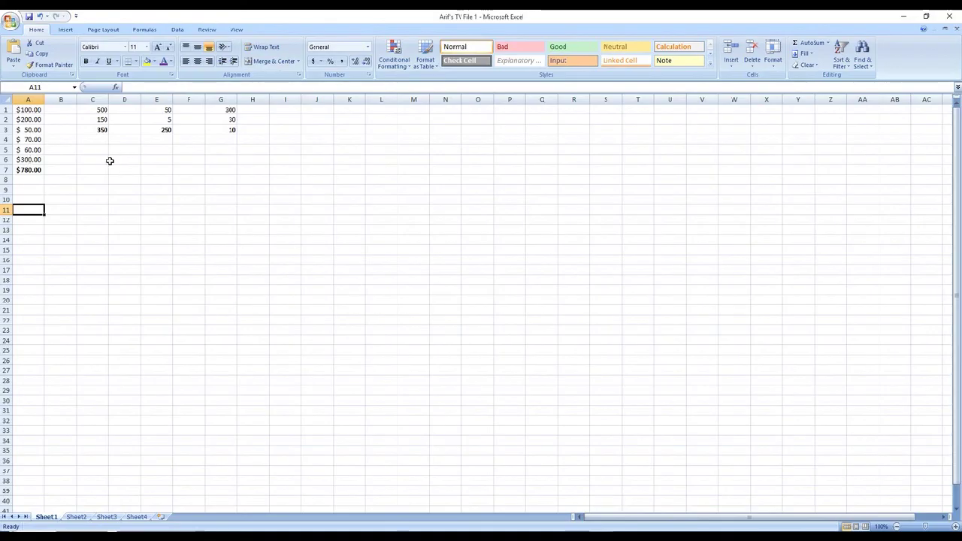
Apply the dollar Accounting number format to the calculations in the range C1 to G3
click(91, 110)
drag(107, 111, 230, 130)
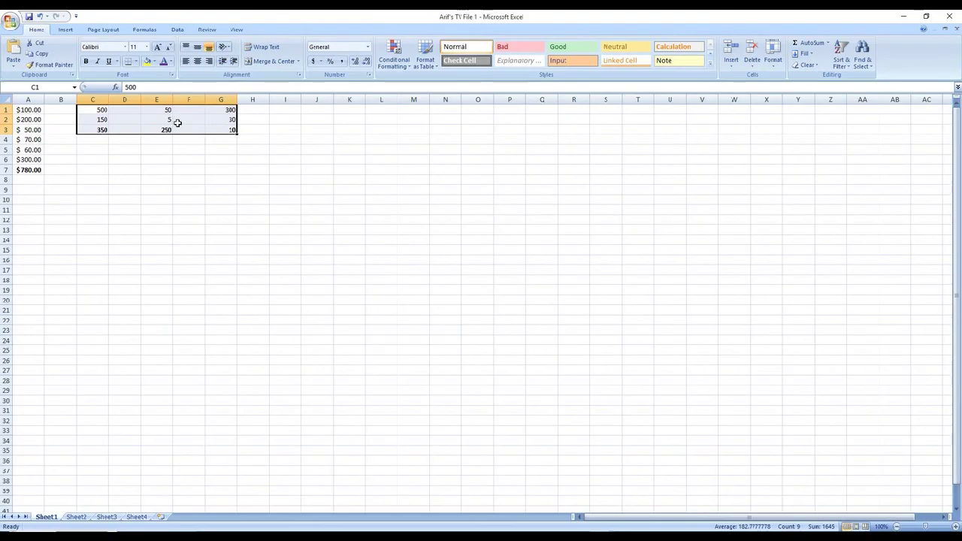
click(313, 61)
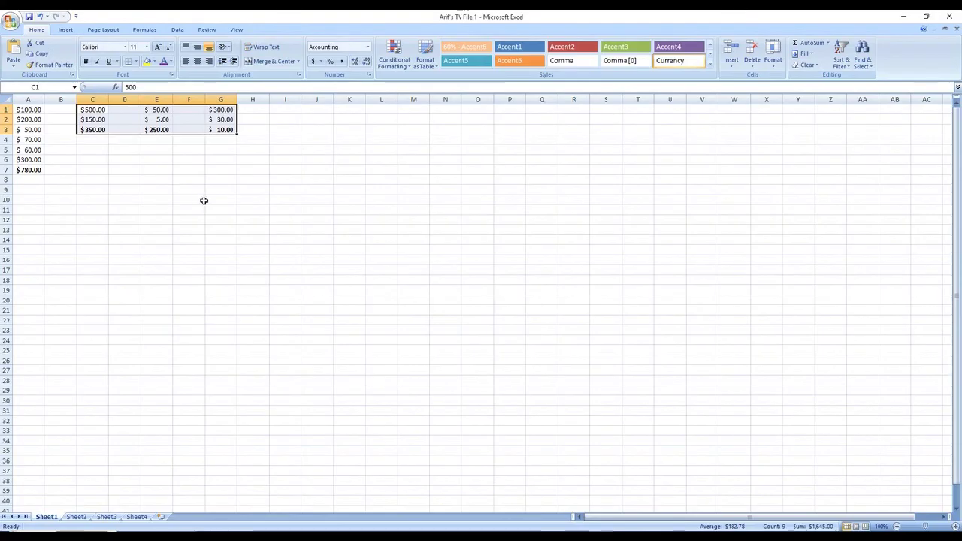
click(162, 200)
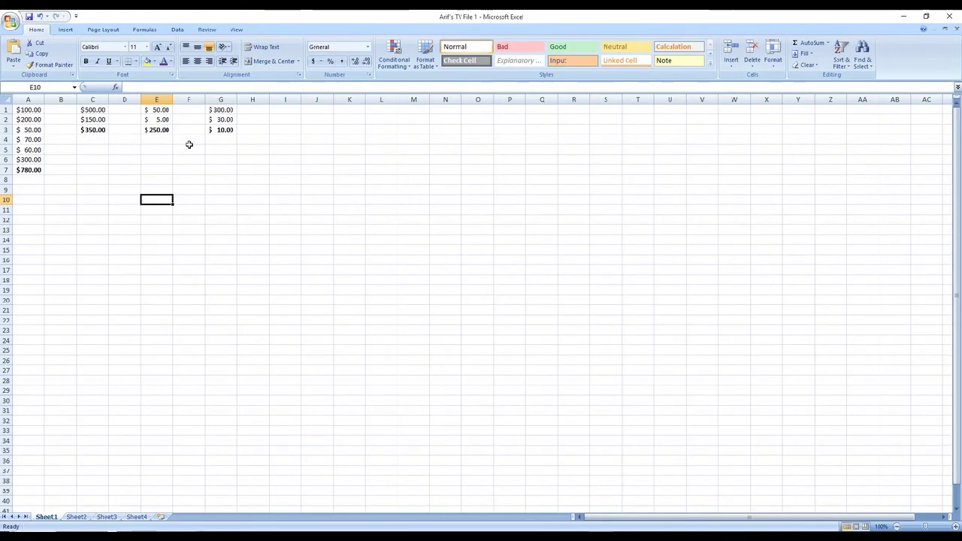
Magnify the worksheet to a custom zoom of 150%
click(236, 30)
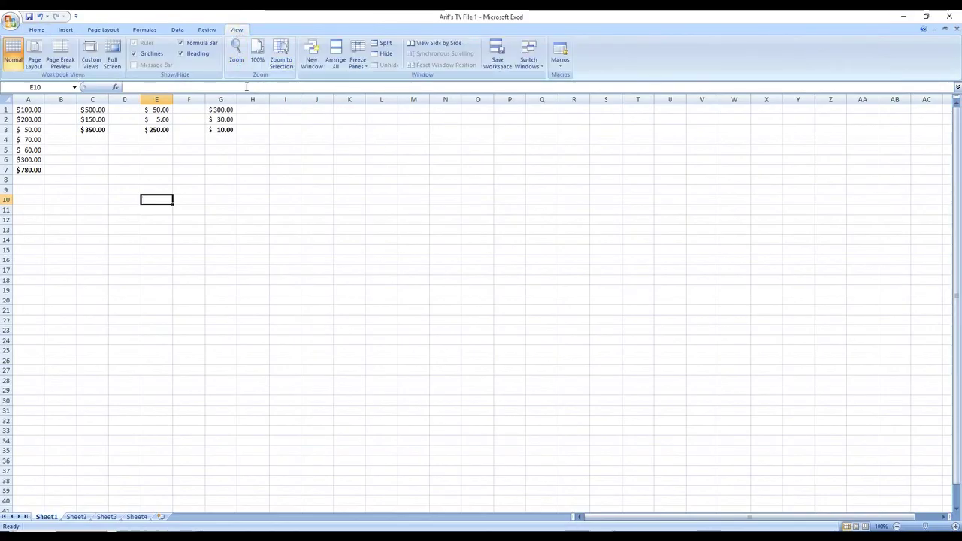
click(236, 57)
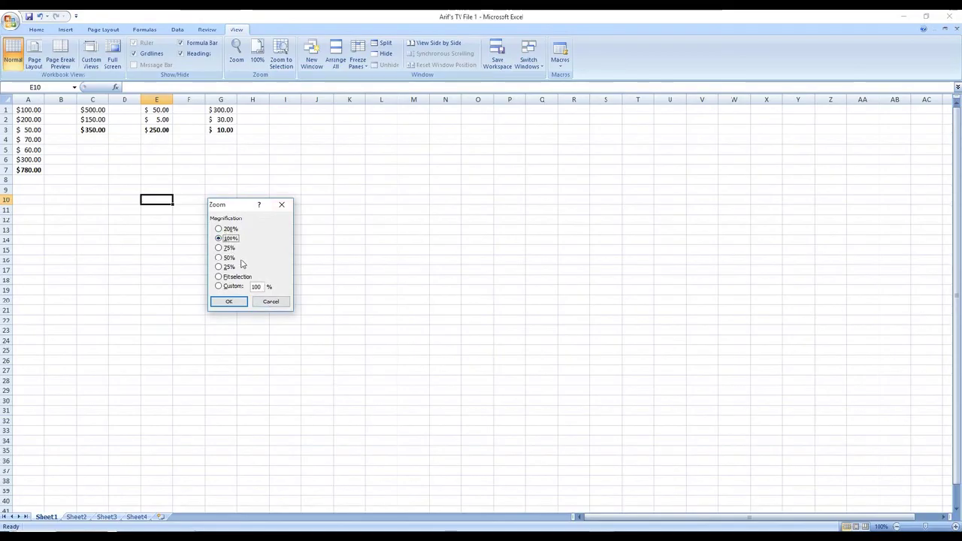
drag(261, 286, 231, 291)
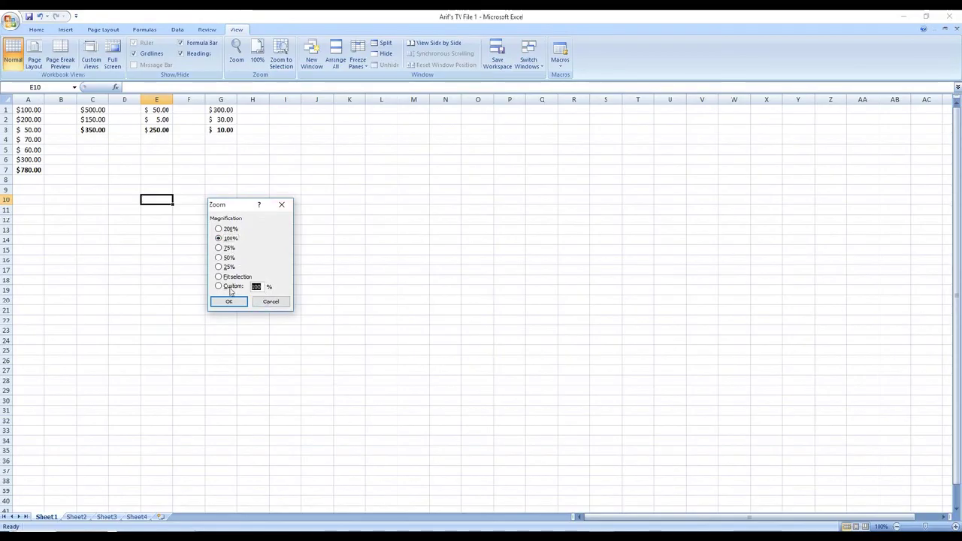
text(150)
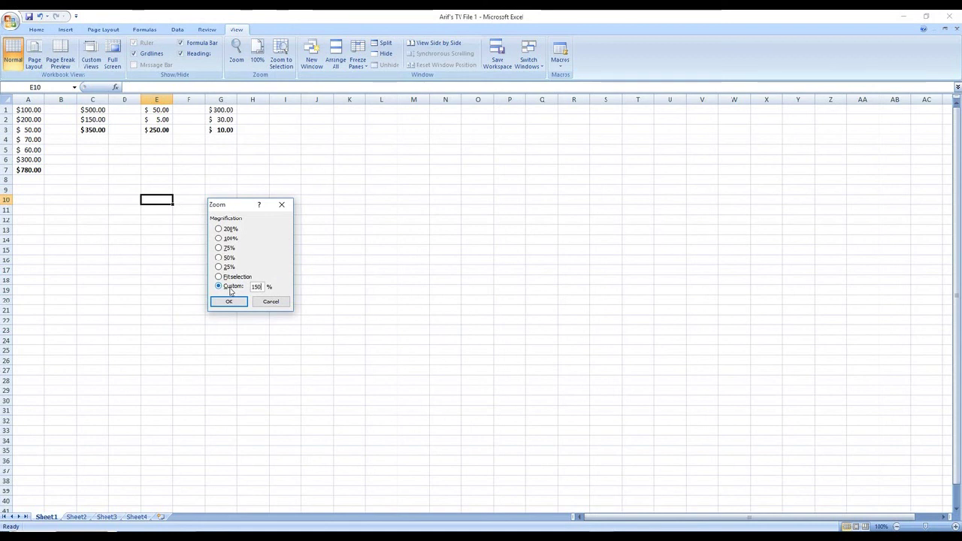
click(228, 301)
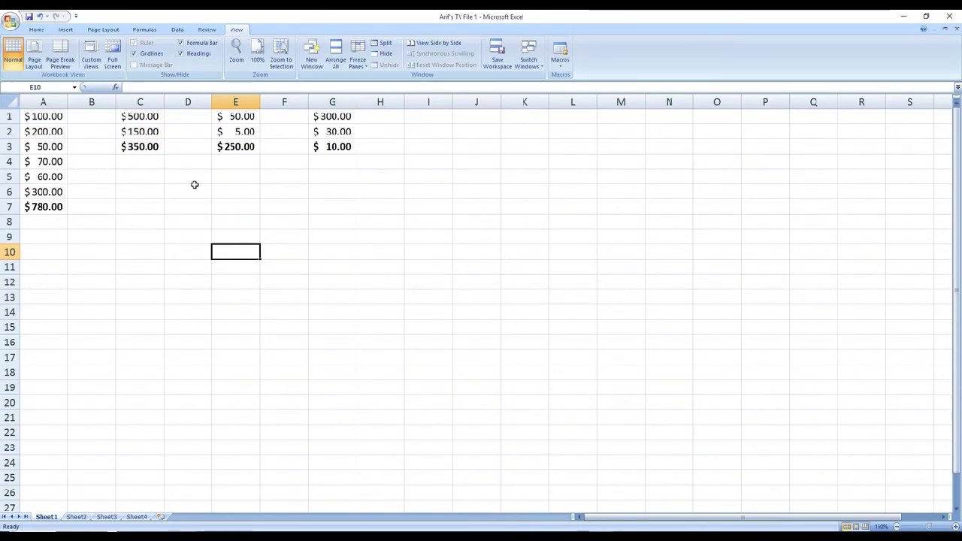
click(103, 225)
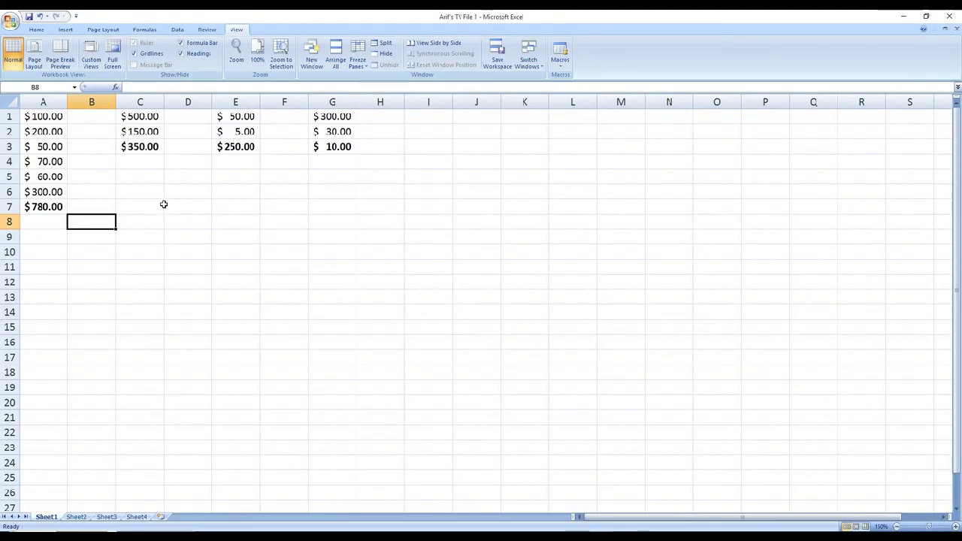
Save the changes to the workbook and close it
click(29, 18)
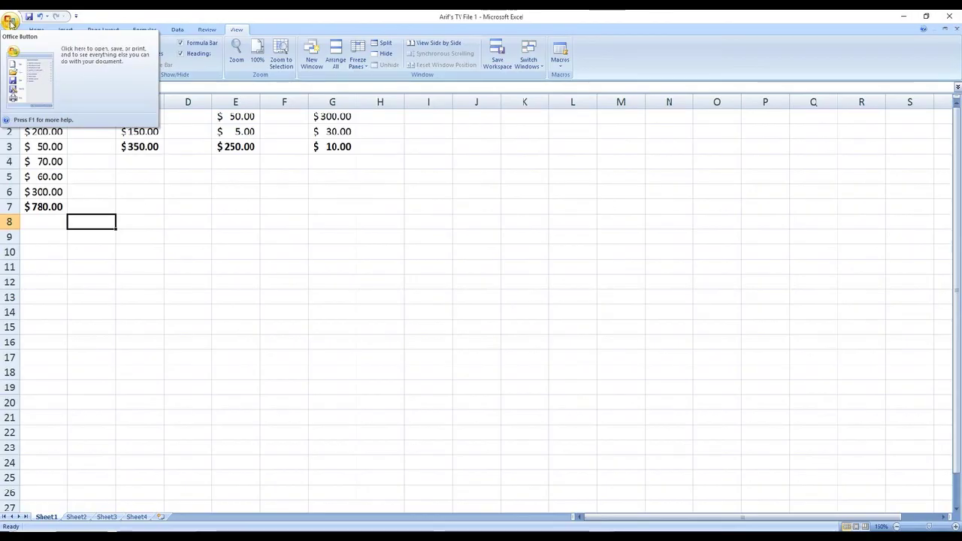
click(9, 21)
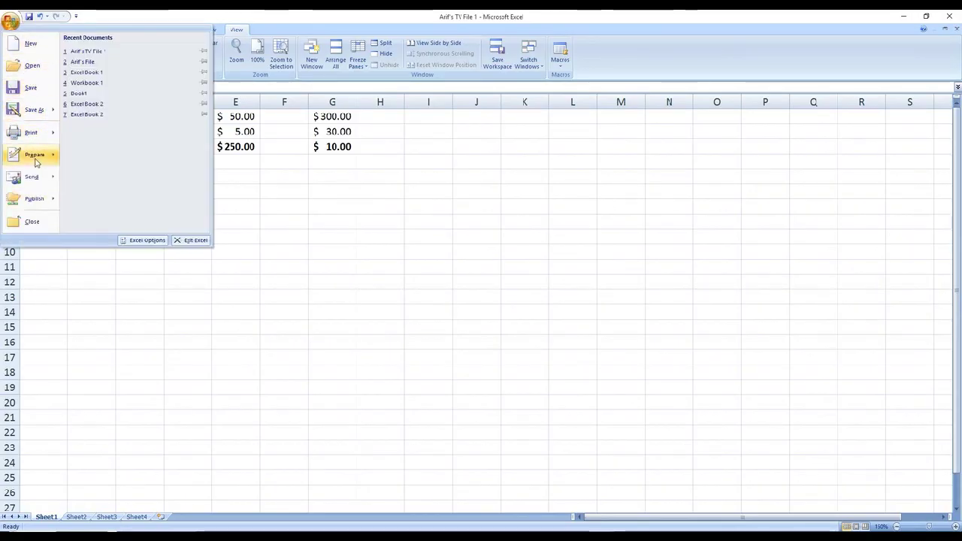
click(32, 222)
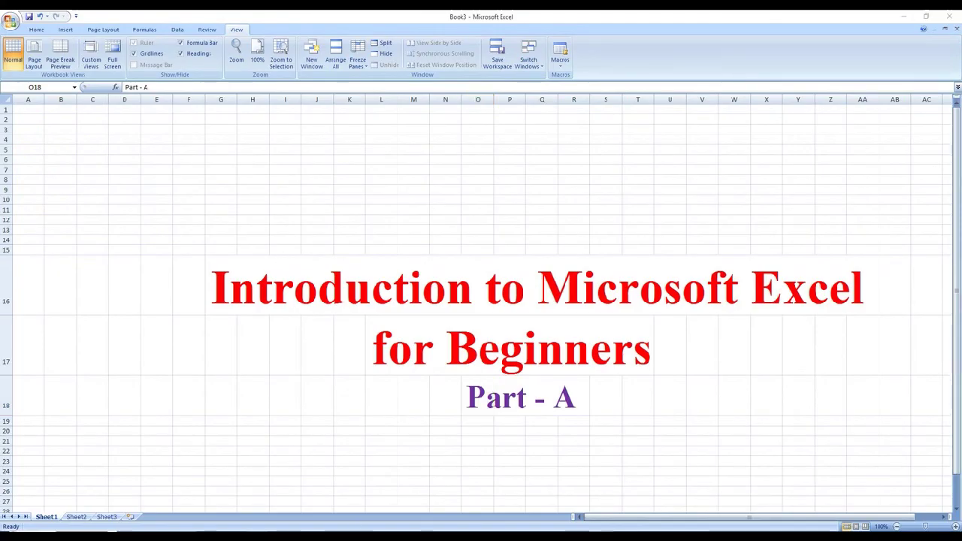
Switch to File Explorer, reopen the just-closed workbook from the Desktop folder, and check its saved contents on Sheet2 and Sheet1
mouse_move(337, 526)
click(154, 501)
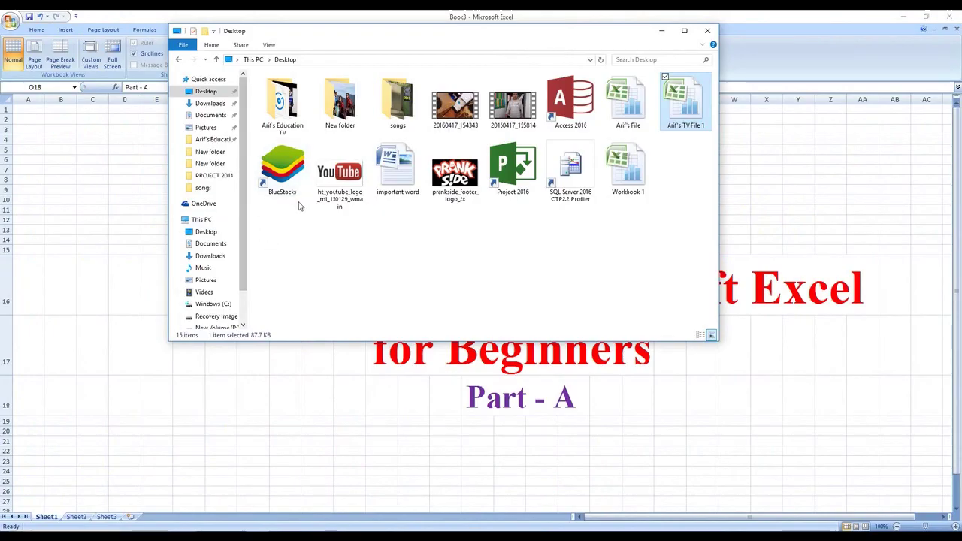
click(206, 90)
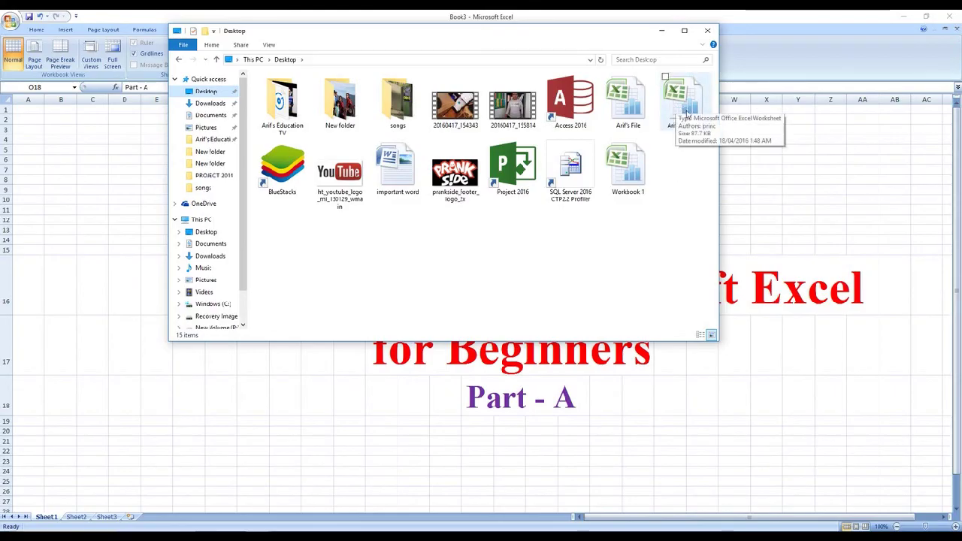
double_click(682, 104)
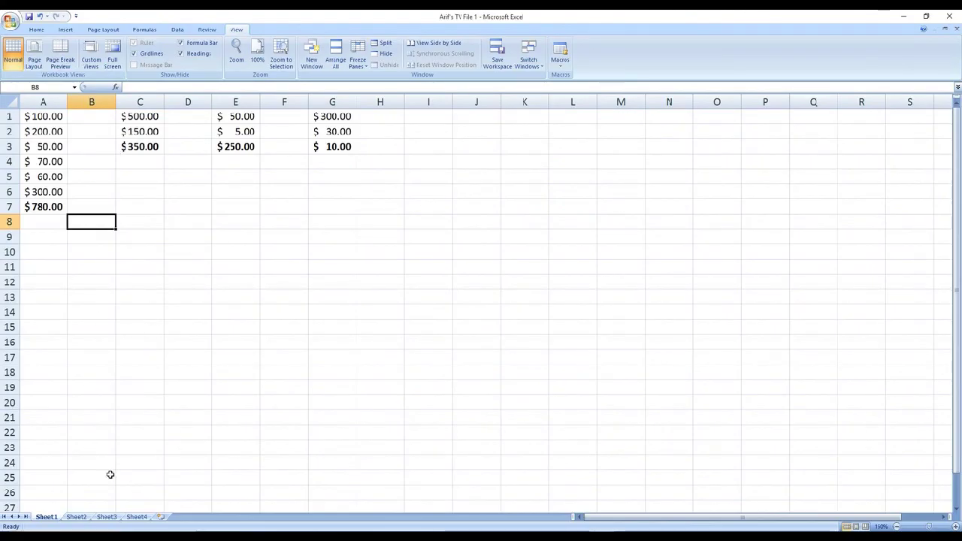
click(77, 517)
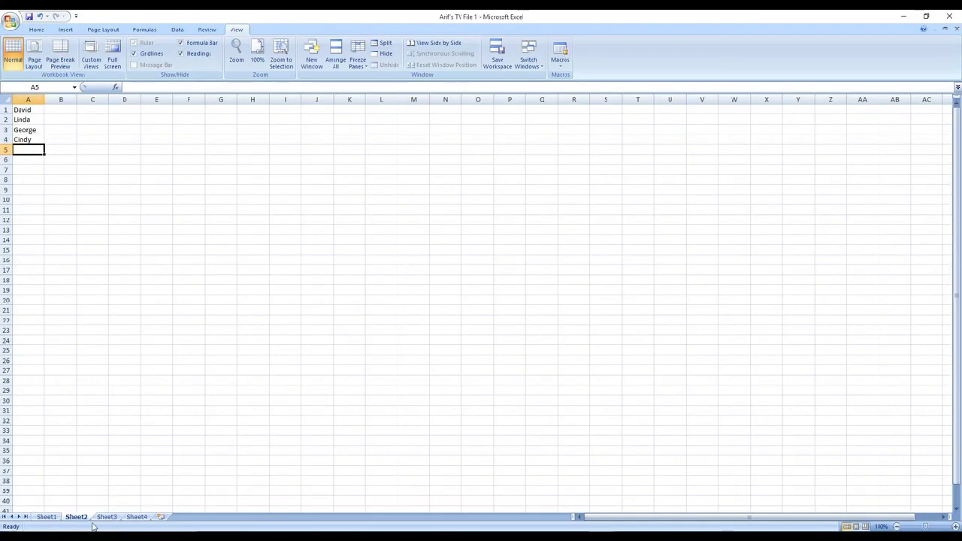
click(46, 517)
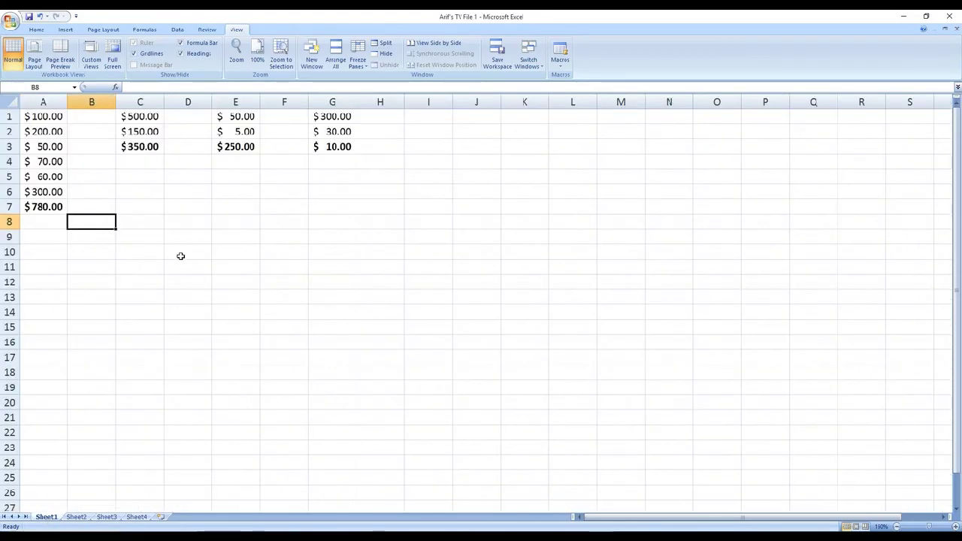